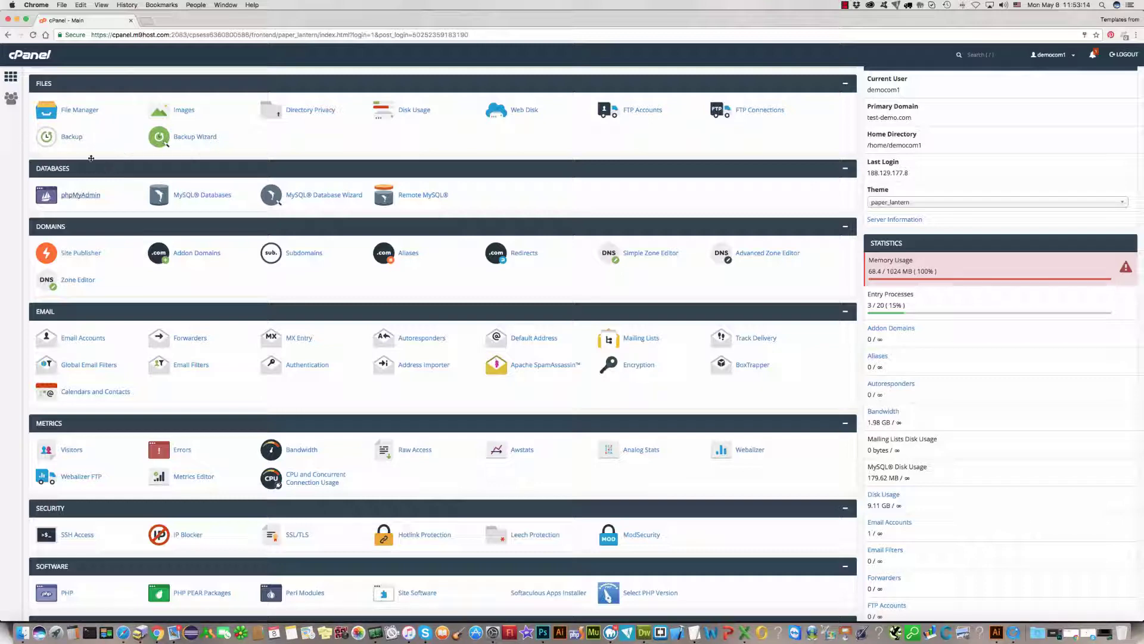
Step: Open File Manager from the Files section of the cPanel home page
{"action": "left_click", "coordinate": [77, 109]}
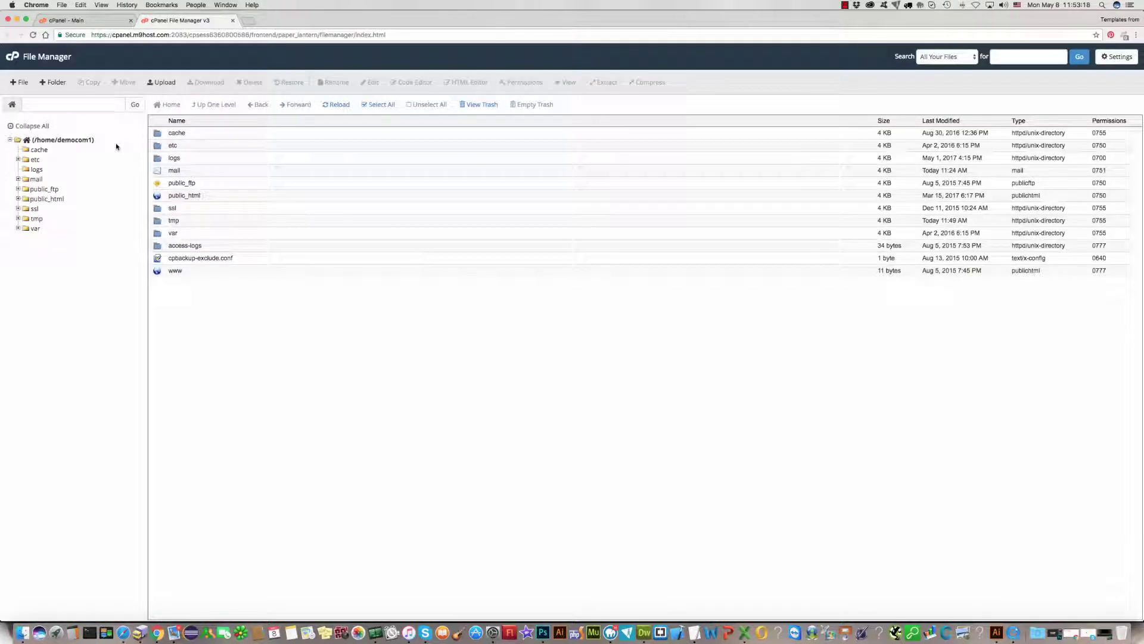
Step: Go into public_html, then wordpress, then the empty 300111840 folder
{"action": "double_click", "coordinate": [161, 198]}
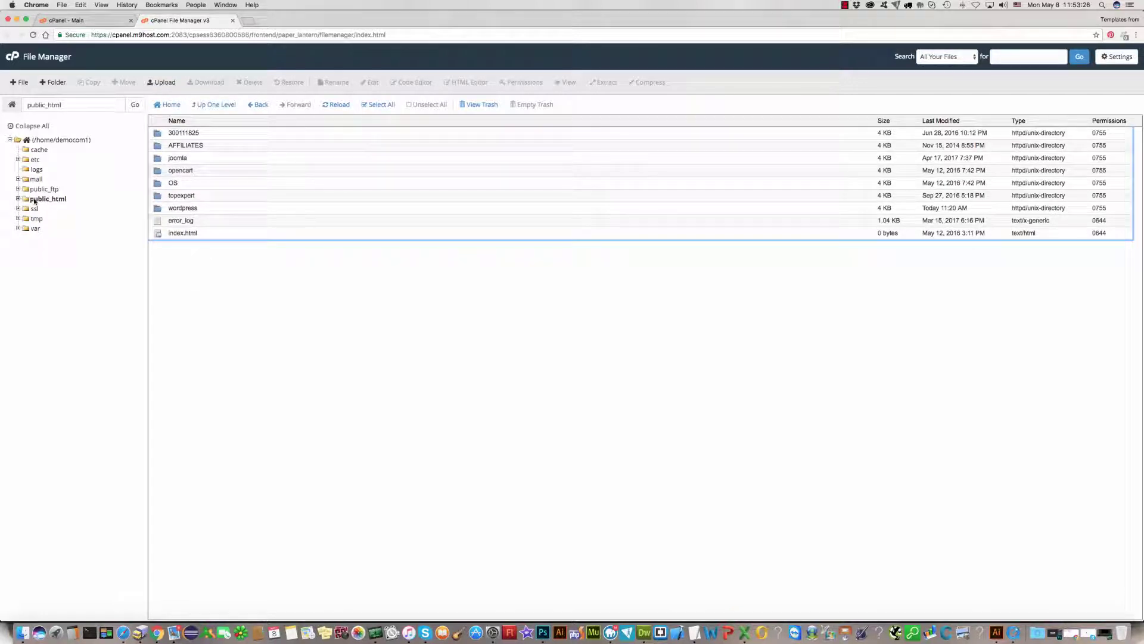
{"action": "double_click", "coordinate": [158, 209]}
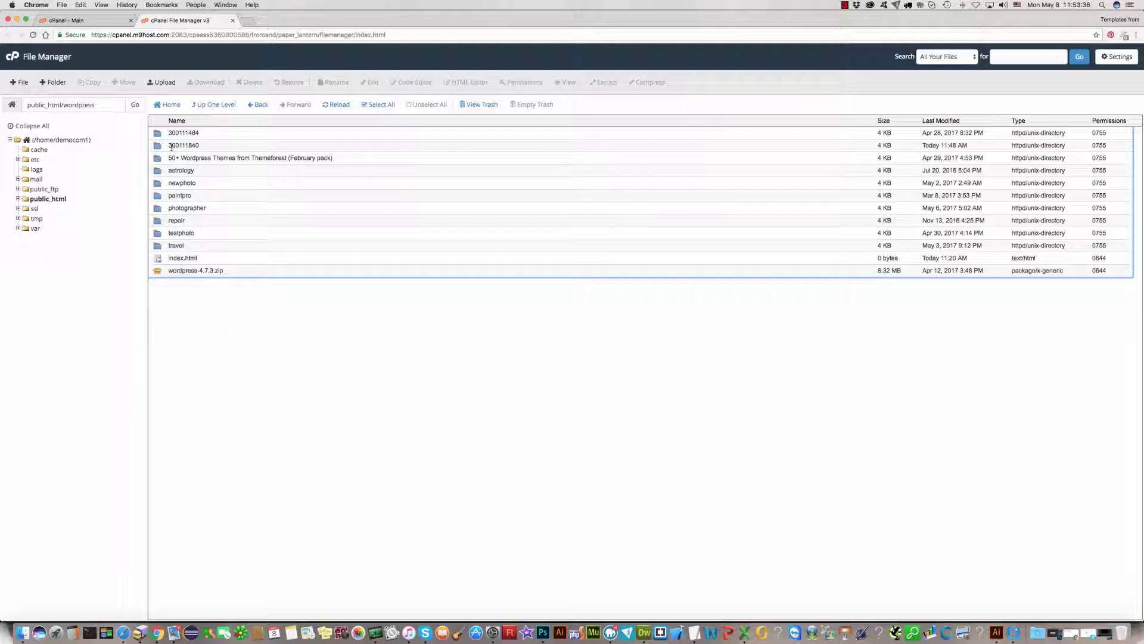
{"action": "double_click", "coordinate": [172, 146]}
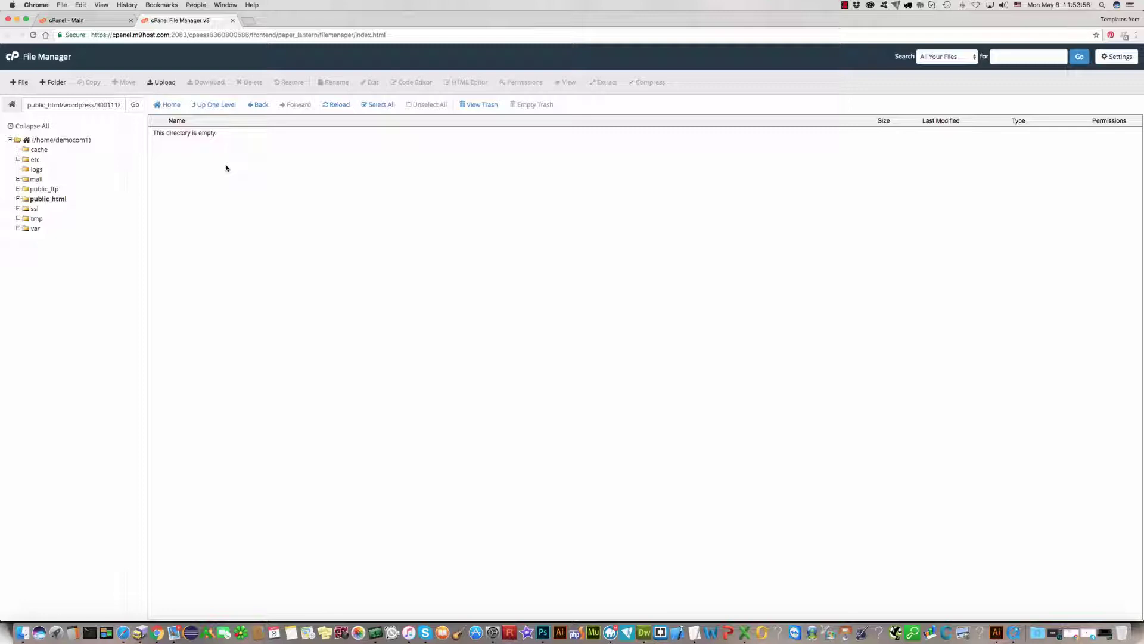
{"action": "left_click", "coordinate": [166, 85]}
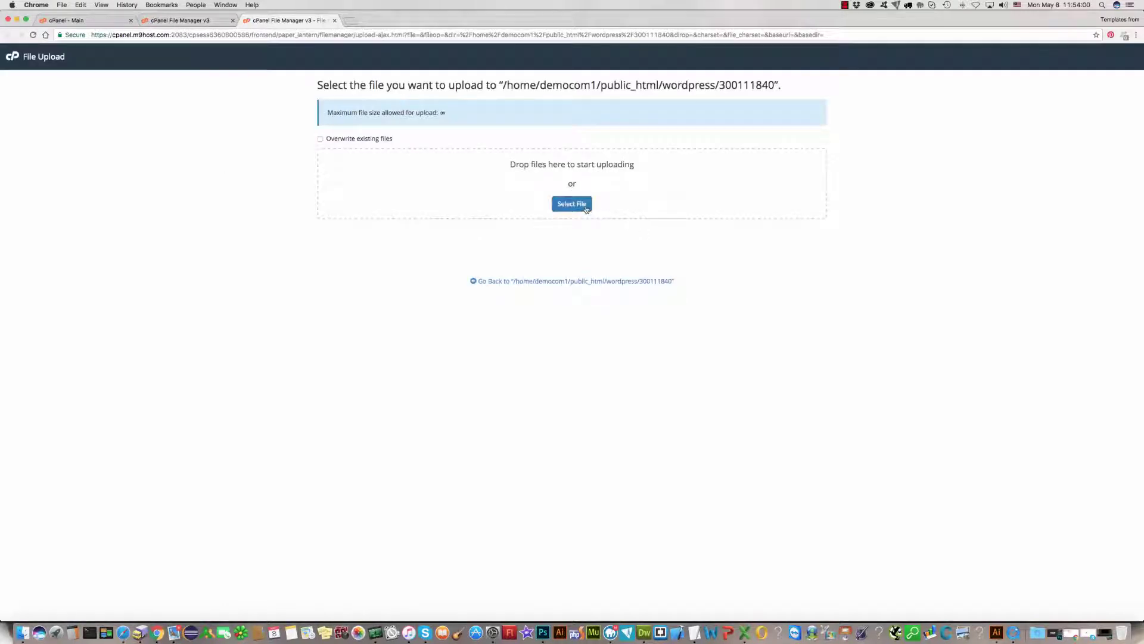
Step: Upload the 20170508 football archive zip from G-DRIVE's 00FILES 300111840/4.7.4 folder
{"action": "left_click", "coordinate": [583, 207]}
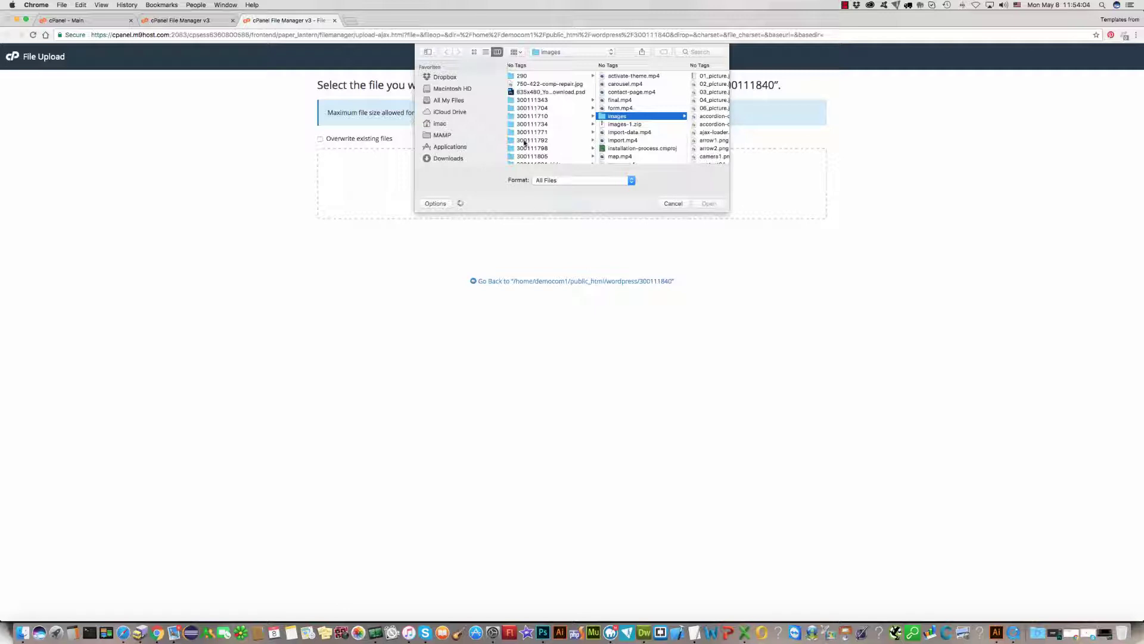
{"action": "scroll", "coordinate": [461, 157], "scroll_direction": "down", "scroll_amount": 5}
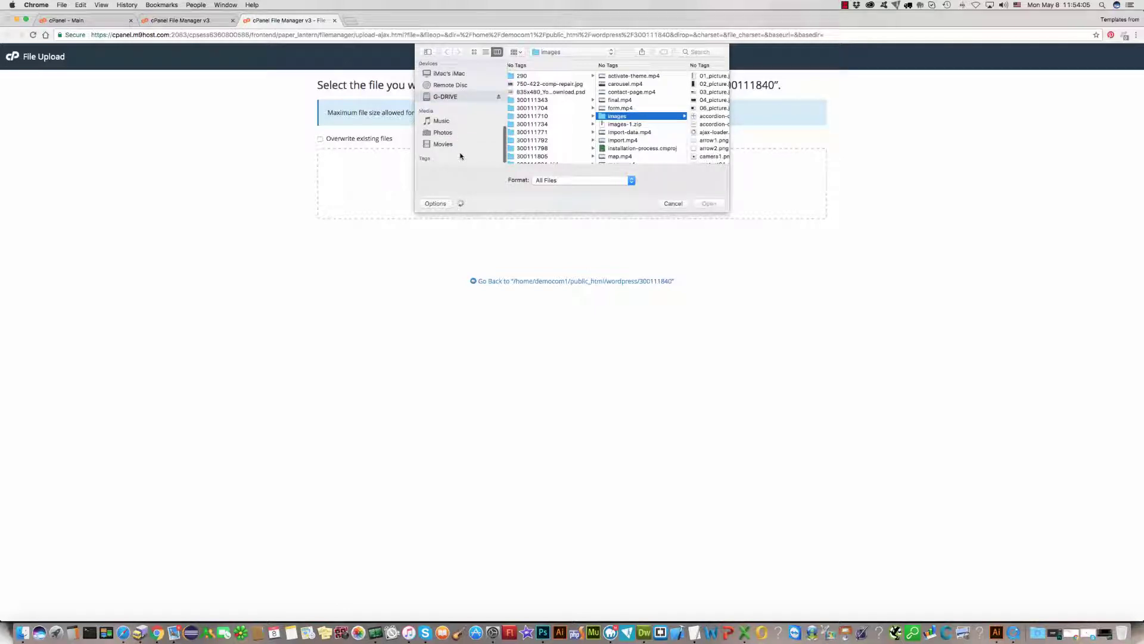
{"action": "left_click", "coordinate": [453, 98]}
{"action": "left_click", "coordinate": [532, 93]}
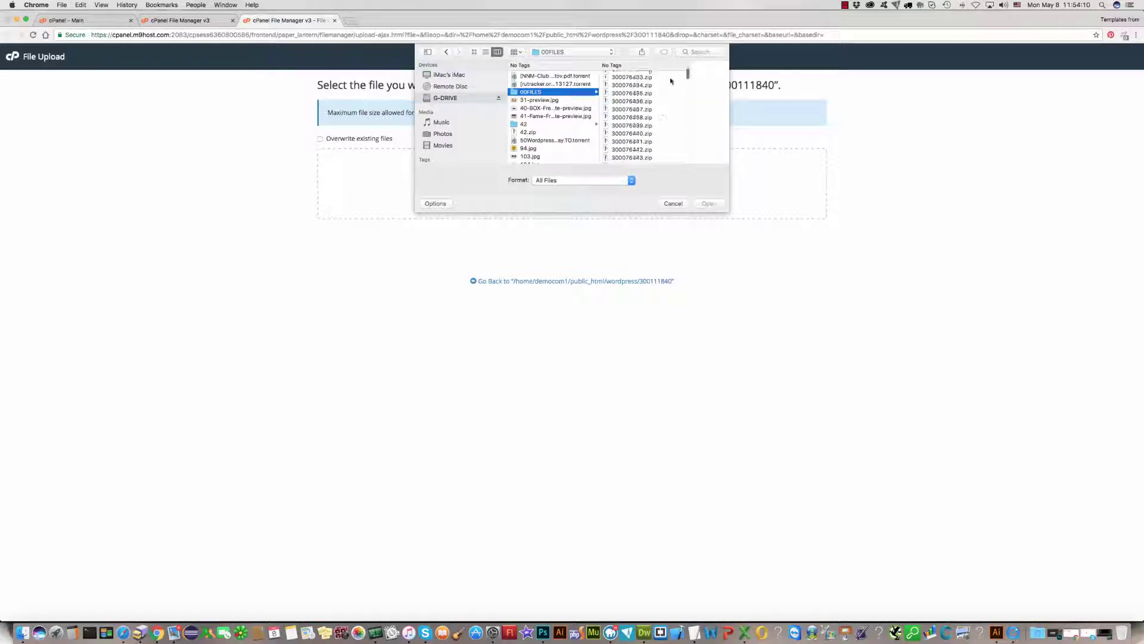
{"action": "scroll", "coordinate": [673, 106], "scroll_direction": "down", "scroll_amount": 15}
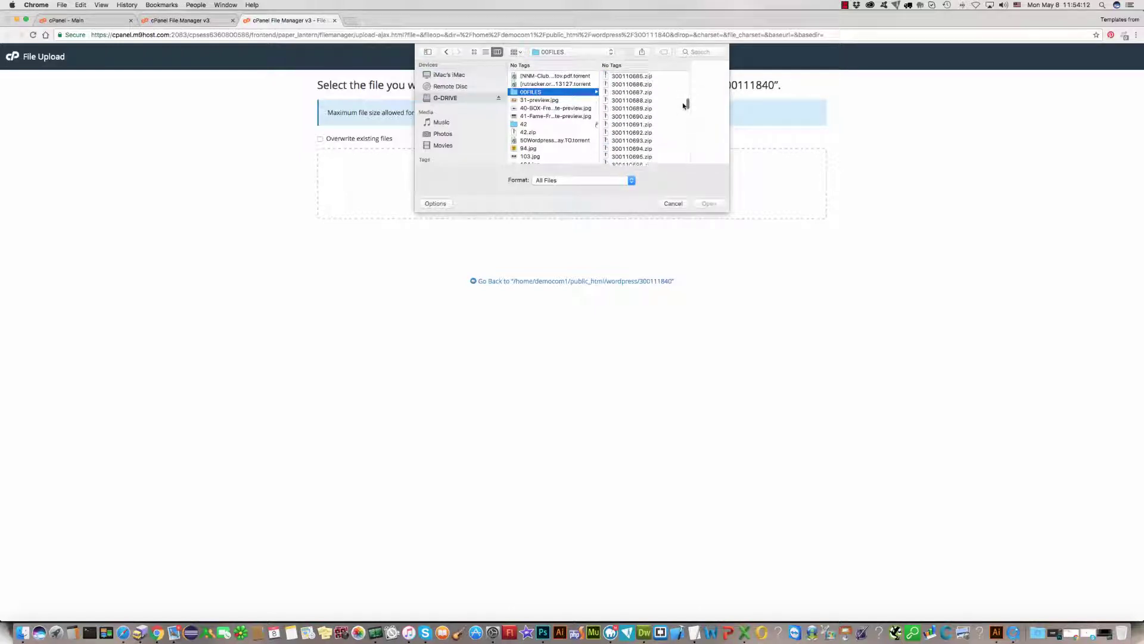
{"action": "scroll", "coordinate": [678, 156], "scroll_direction": "down", "scroll_amount": 5}
{"action": "left_click", "coordinate": [667, 114]}
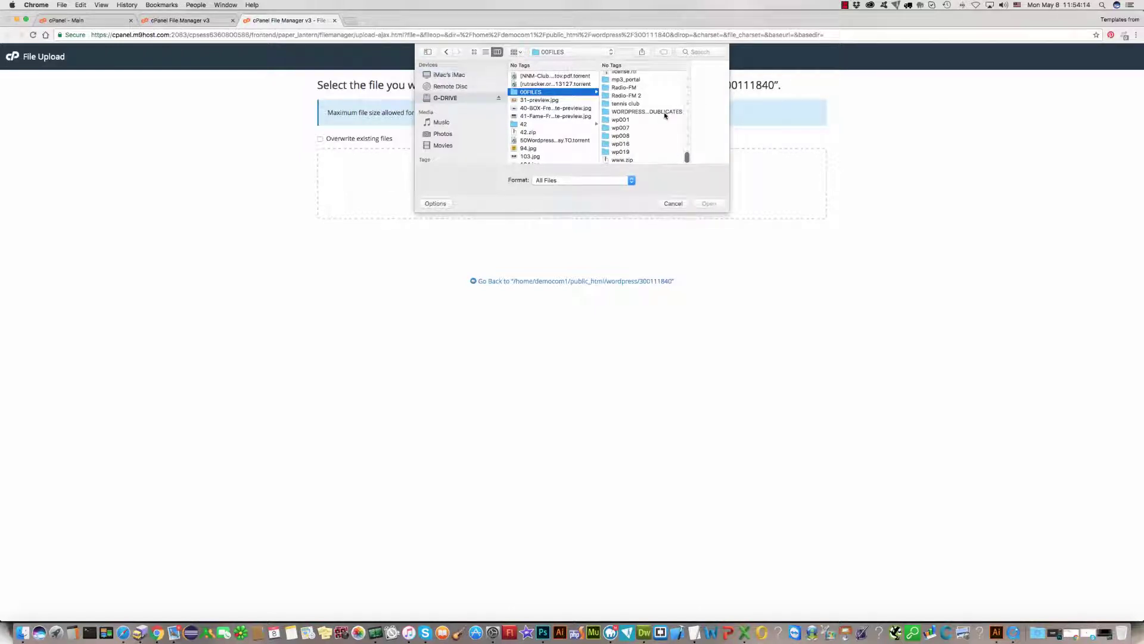
{"action": "scroll", "coordinate": [704, 127], "scroll_direction": "down", "scroll_amount": 10}
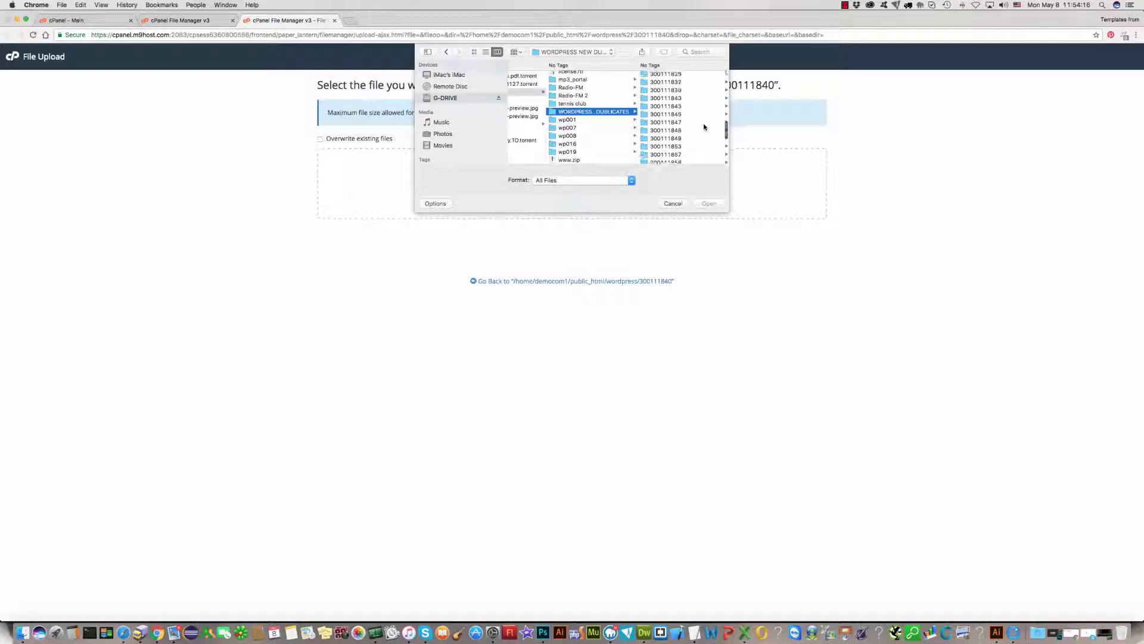
{"action": "left_click", "coordinate": [678, 112]}
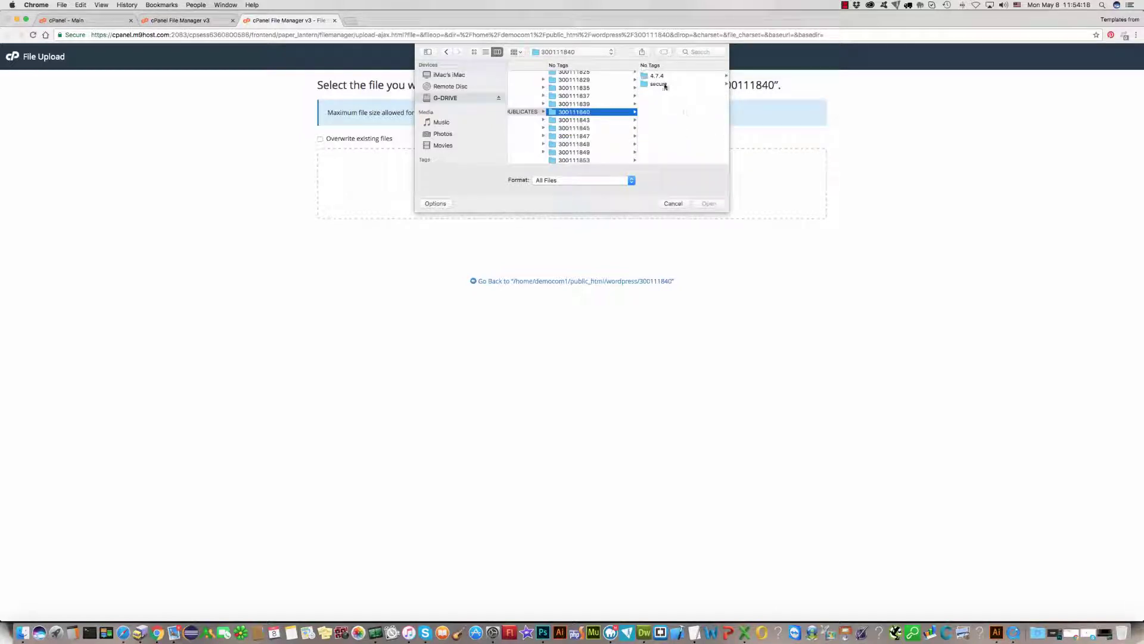
{"action": "left_click", "coordinate": [658, 76]}
{"action": "left_click", "coordinate": [679, 77]}
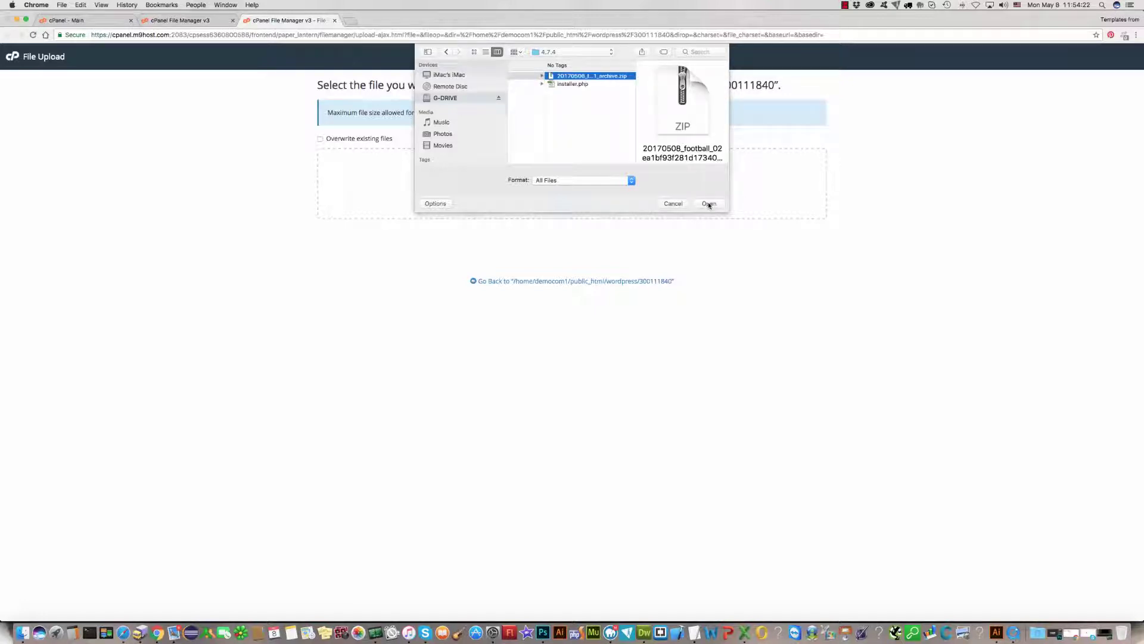
{"action": "left_click", "coordinate": [708, 203]}
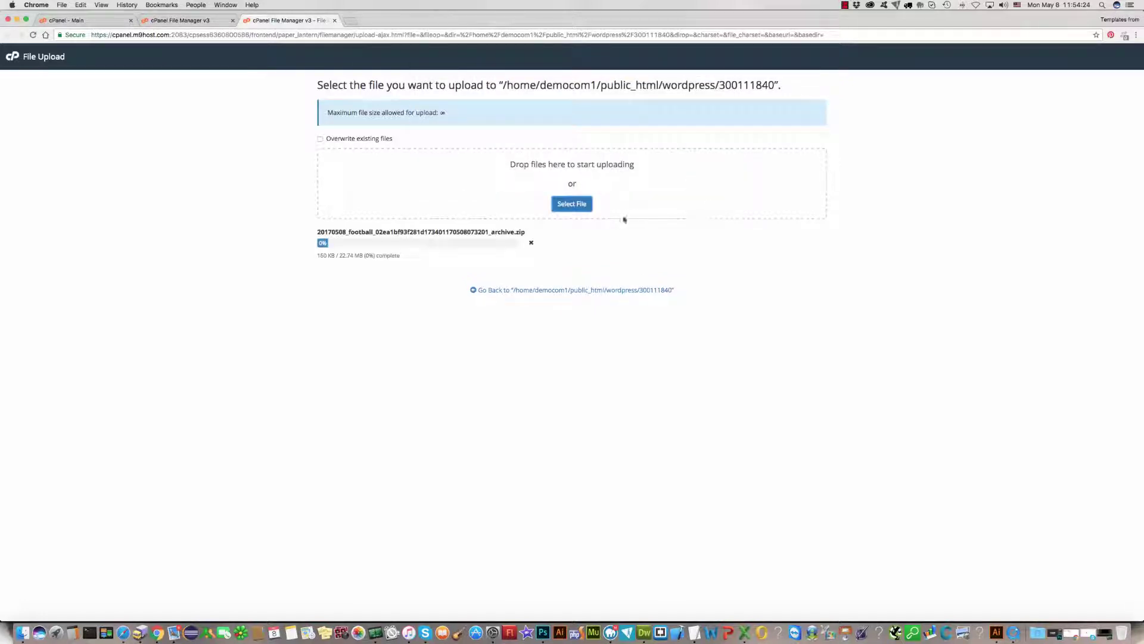
Step: Upload installer.php alongside the zip, close the upload page, and start a new tab
{"action": "left_click", "coordinate": [572, 204]}
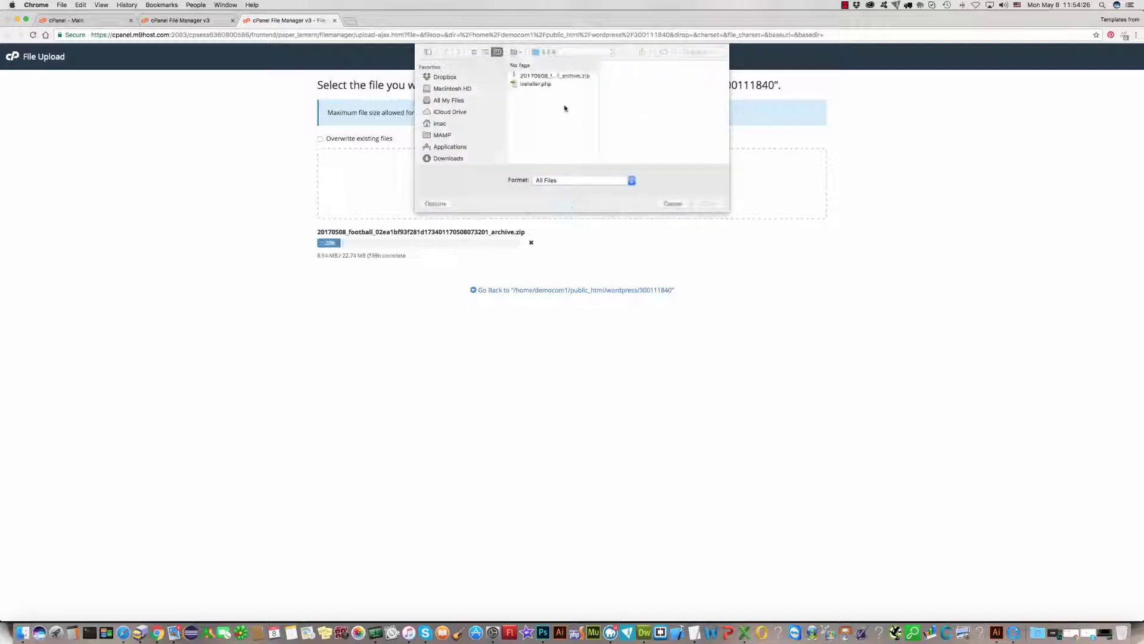
{"action": "left_click", "coordinate": [537, 84]}
{"action": "left_click", "coordinate": [708, 204]}
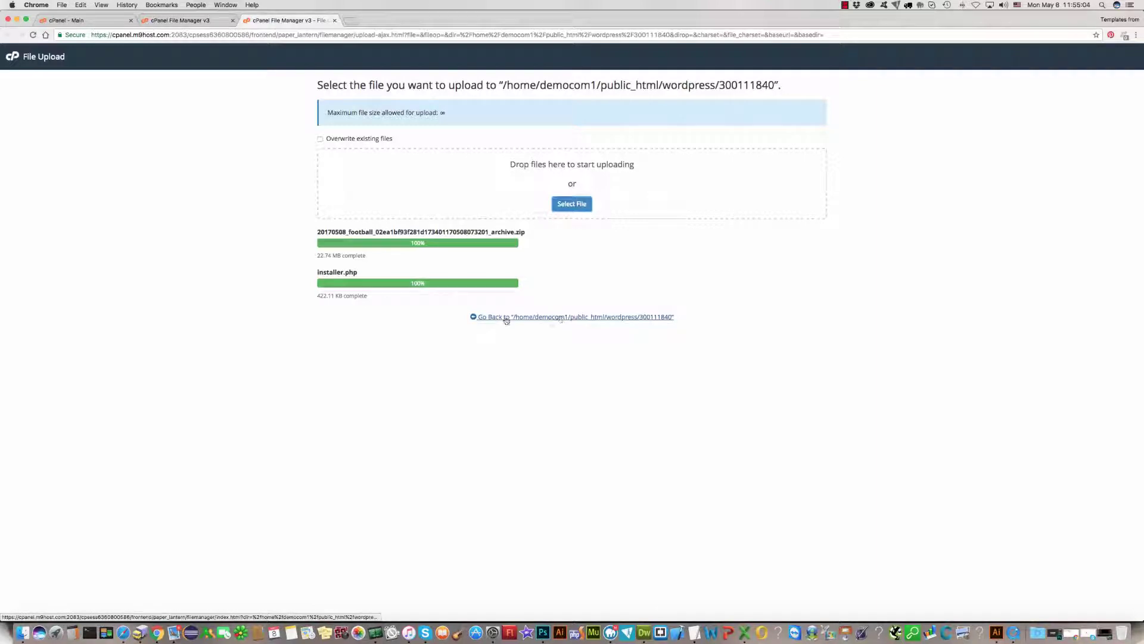
{"action": "key", "text": "super+w"}
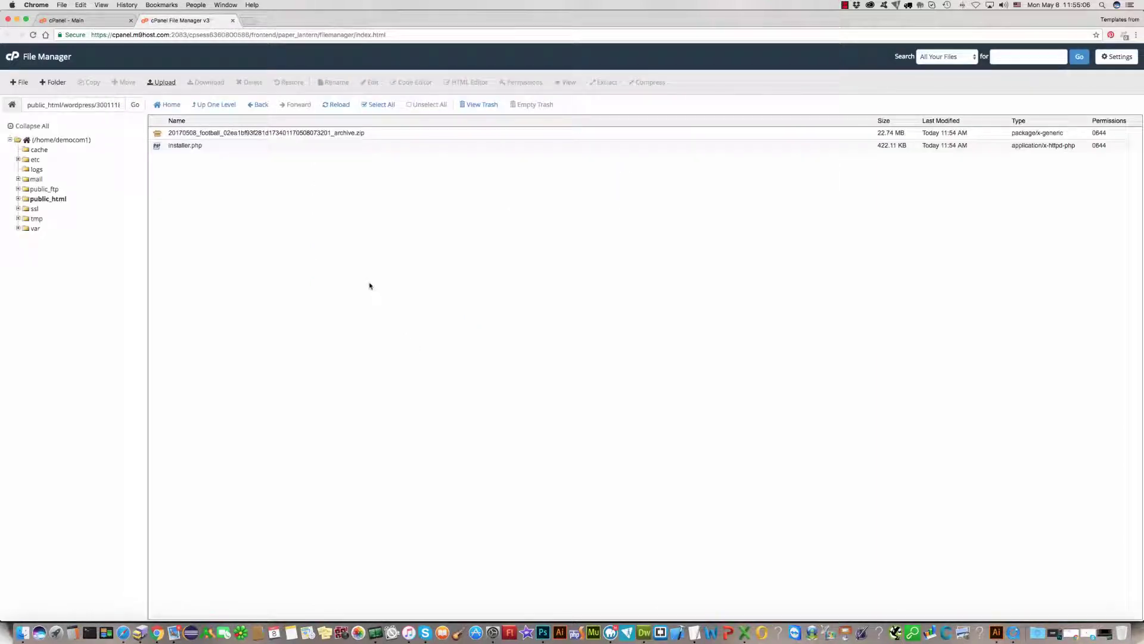
{"action": "left_click", "coordinate": [247, 22]}
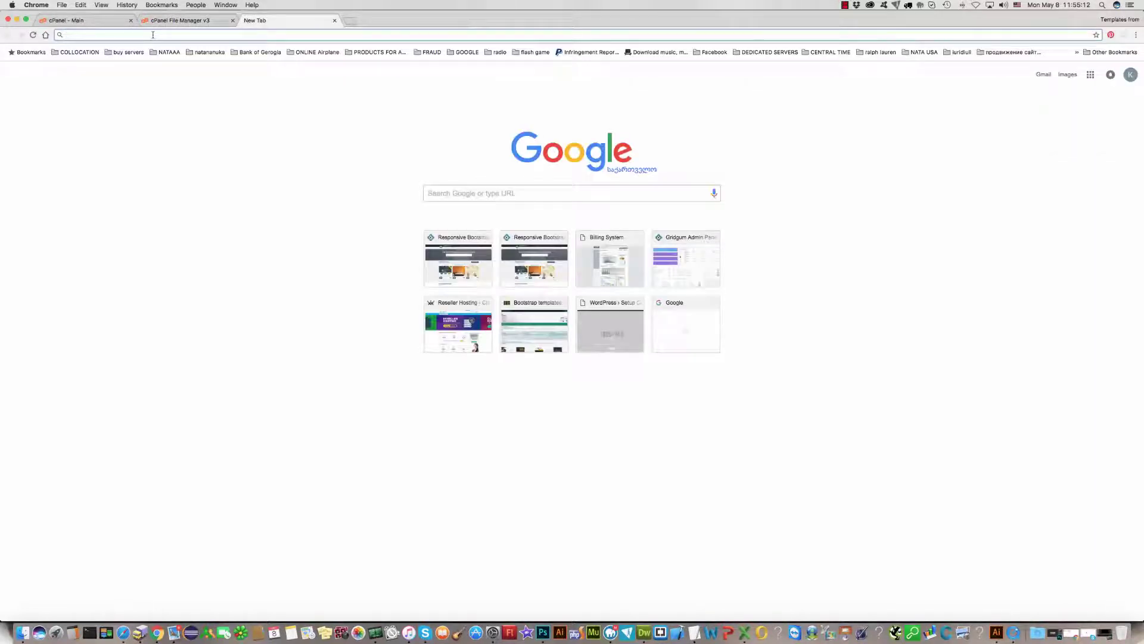
Step: Load test-demo.com/wordpress/300111840/ without install.php to see the folder's file listing
{"action": "type", "text": "test-"}
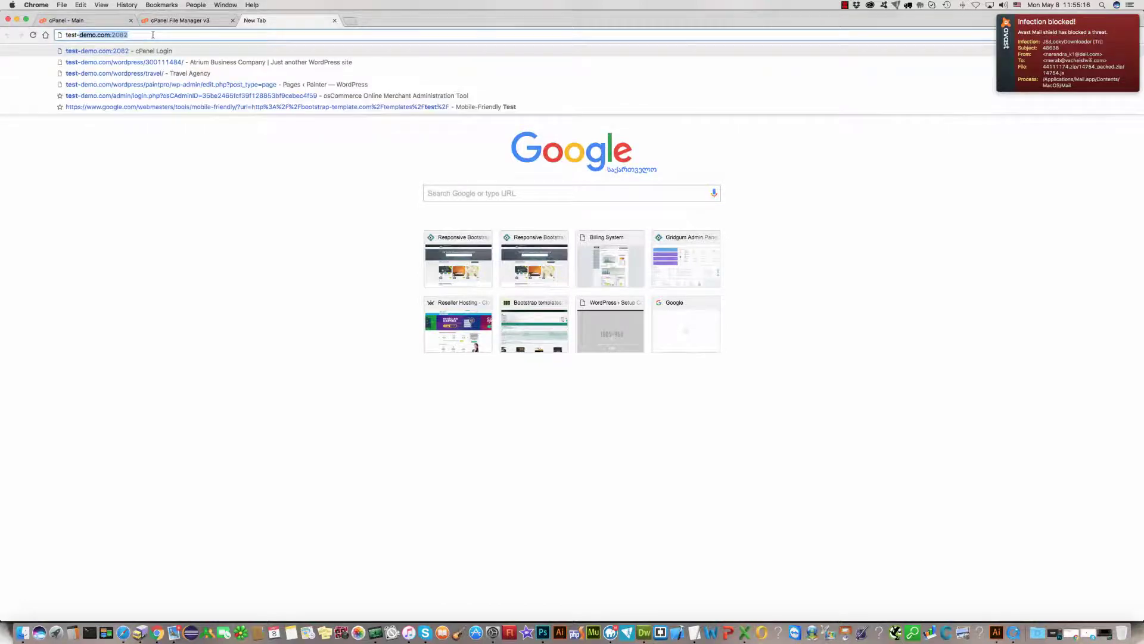
{"action": "type", "text": "demo.com"}
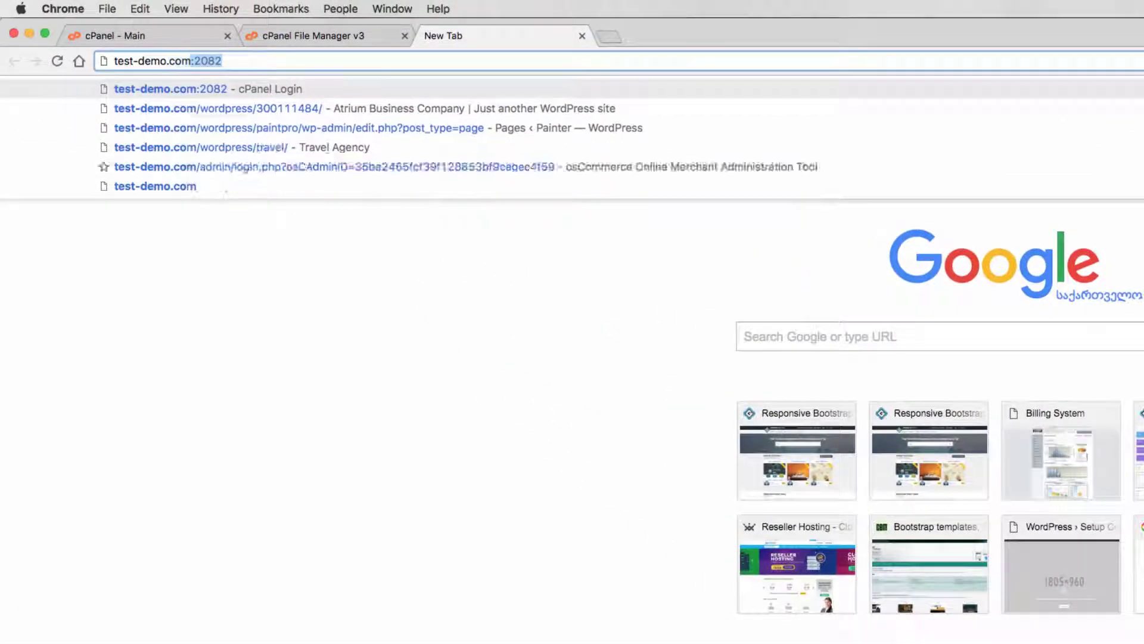
{"action": "type", "text": "/"}
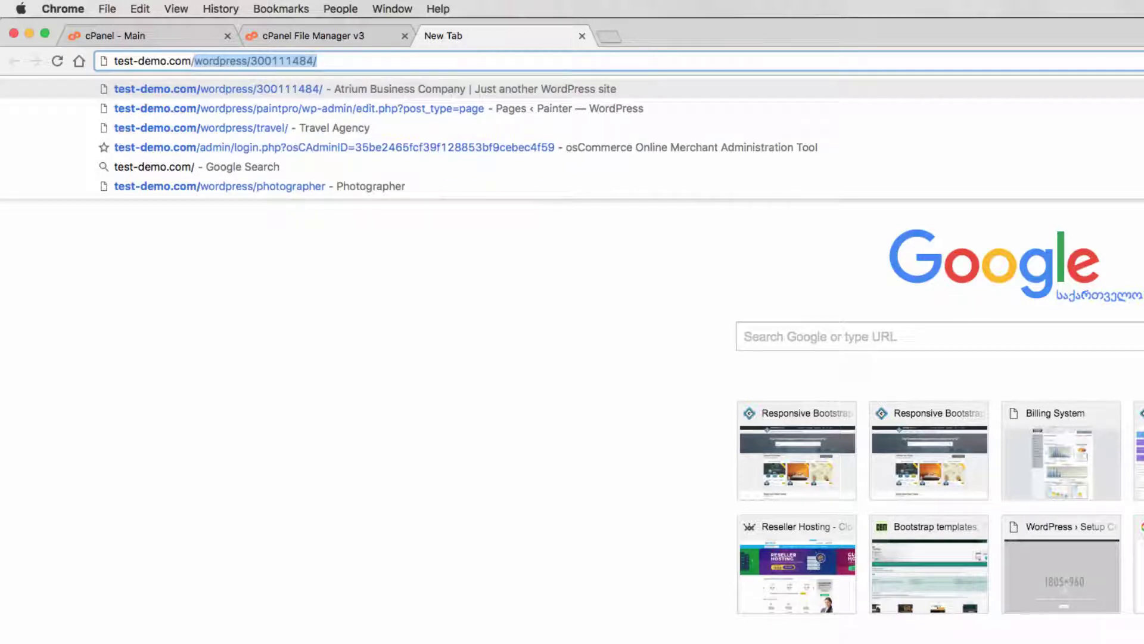
{"action": "type", "text": "wordpress/300111840/"}
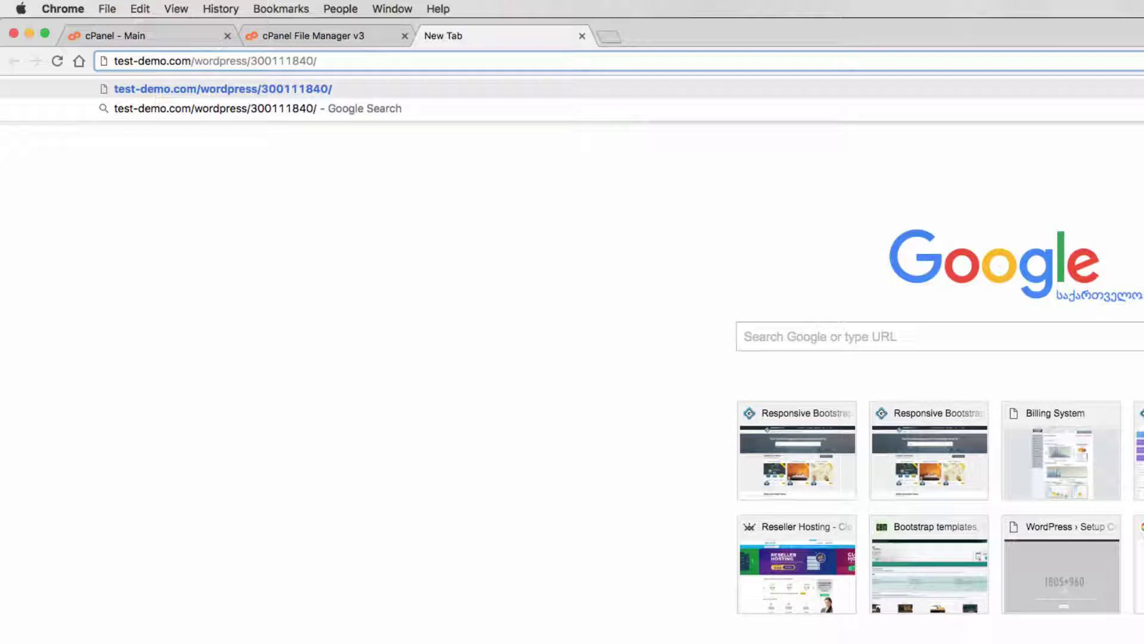
{"action": "type", "text": "ins"}
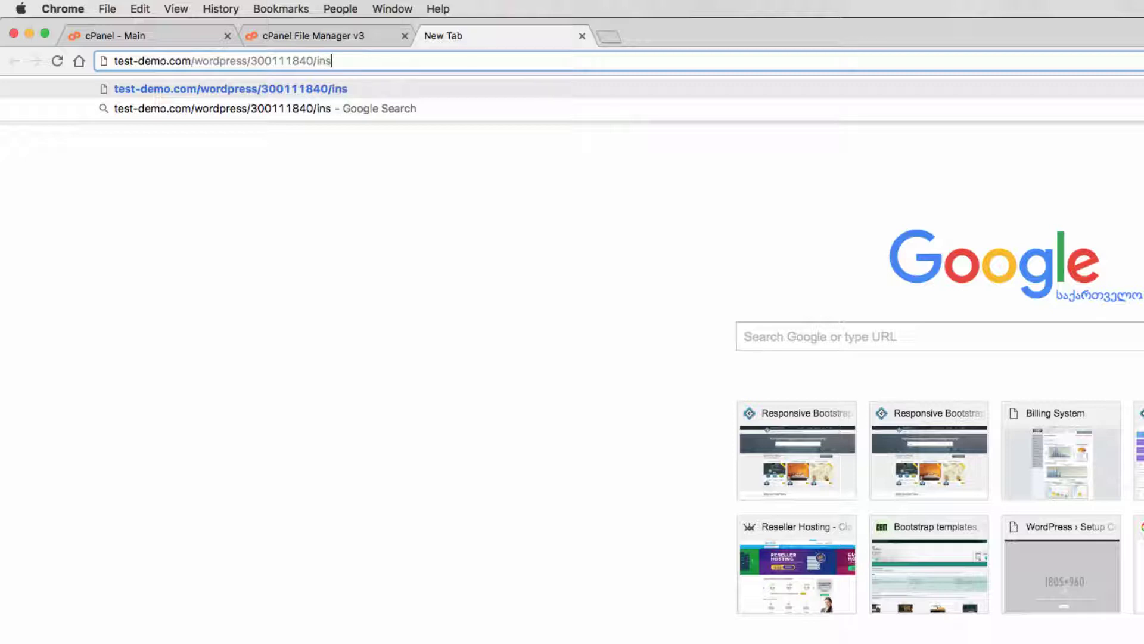
{"action": "type", "text": "tall.php"}
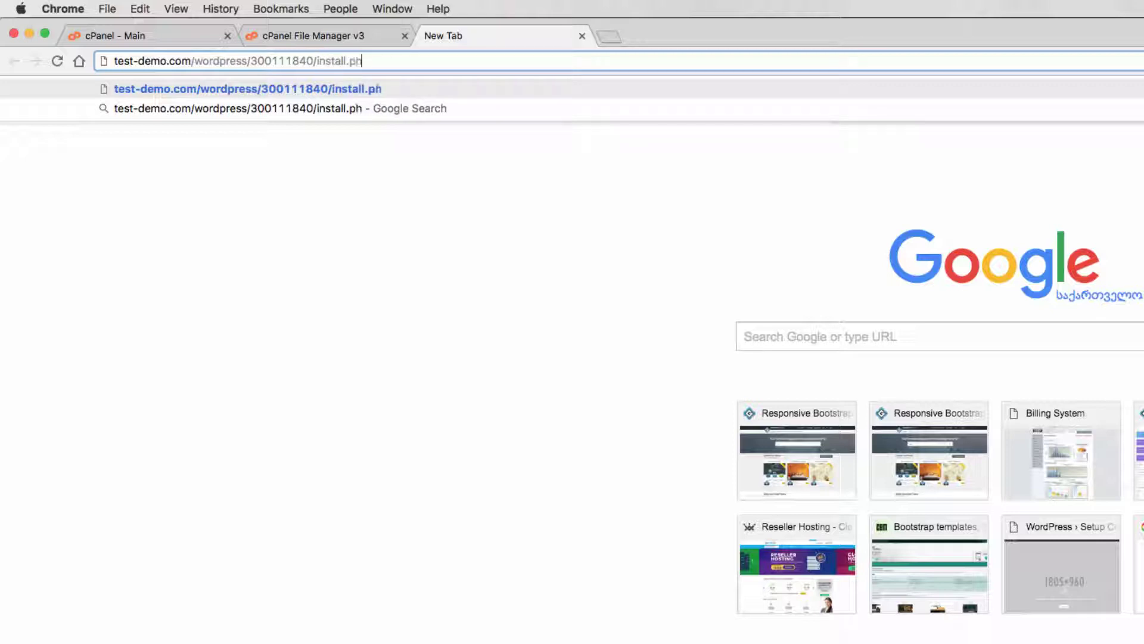
{"action": "key", "text": "Return"}
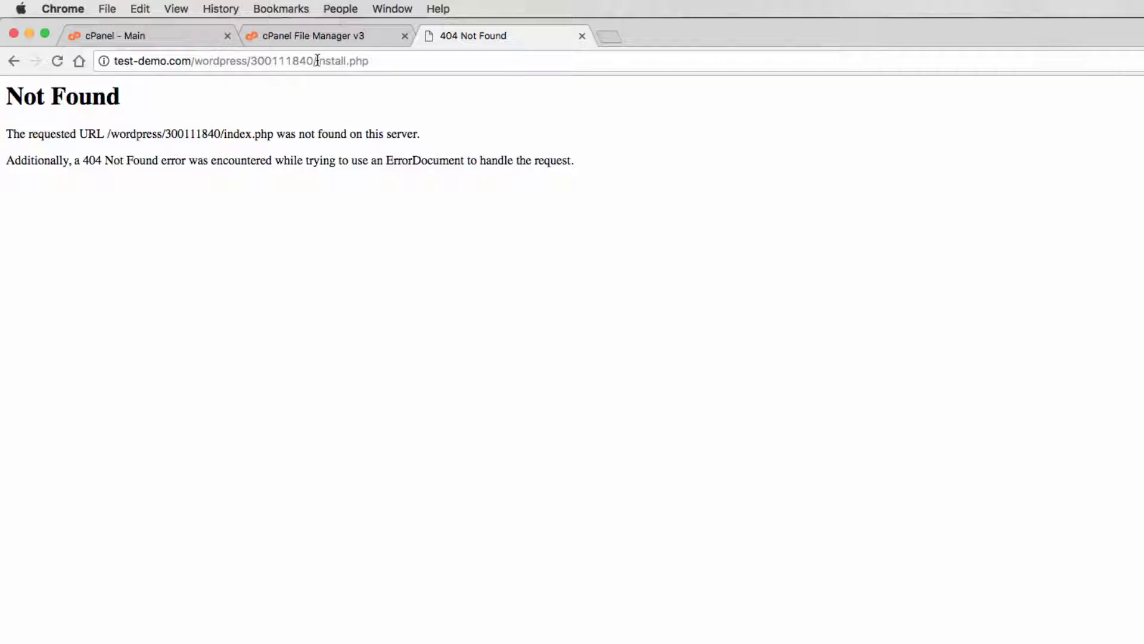
{"action": "left_click_drag", "start_coordinate": [317, 60], "coordinate": [503, 69]}
{"action": "key", "text": "BackSpace"}
{"action": "key", "text": "Return"}
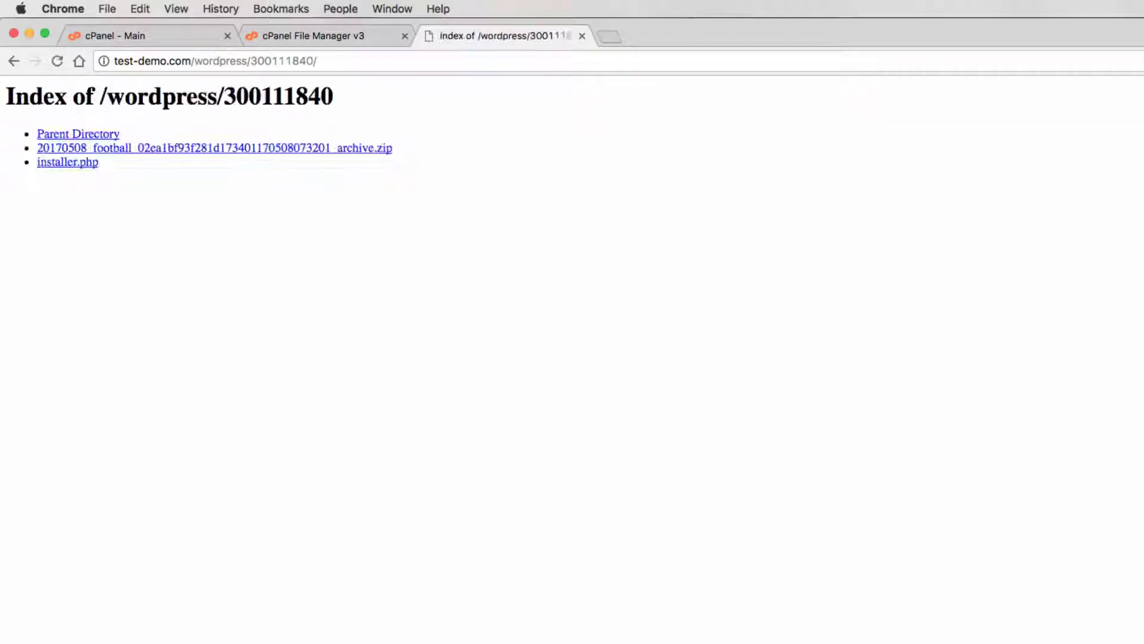
Step: Launch installer.php and review its archive, validation, options and terms sections
{"action": "left_click", "coordinate": [68, 165]}
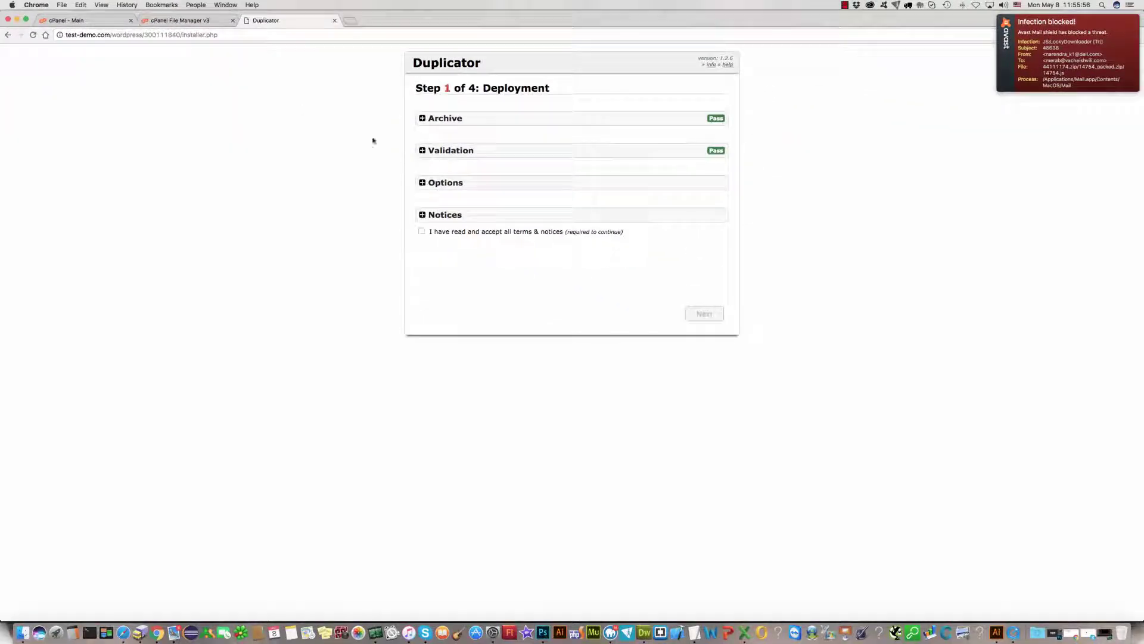
{"action": "left_click", "coordinate": [424, 120]}
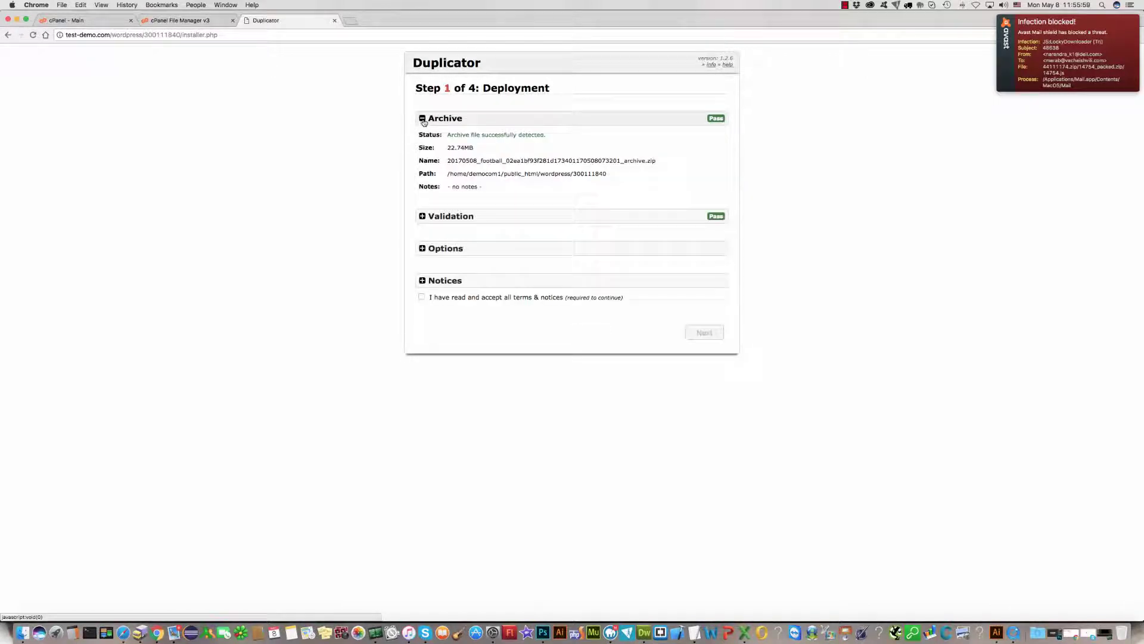
{"action": "left_click", "coordinate": [423, 217]}
{"action": "left_click", "coordinate": [423, 217]}
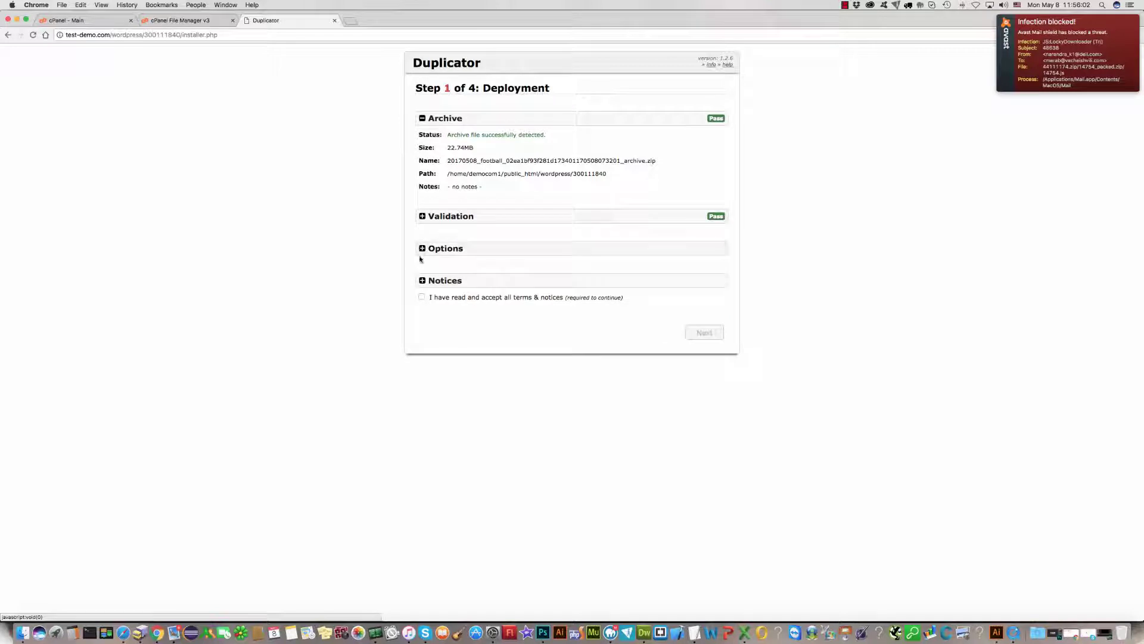
{"action": "left_click", "coordinate": [422, 248]}
{"action": "left_click", "coordinate": [422, 248]}
{"action": "left_click", "coordinate": [422, 281]}
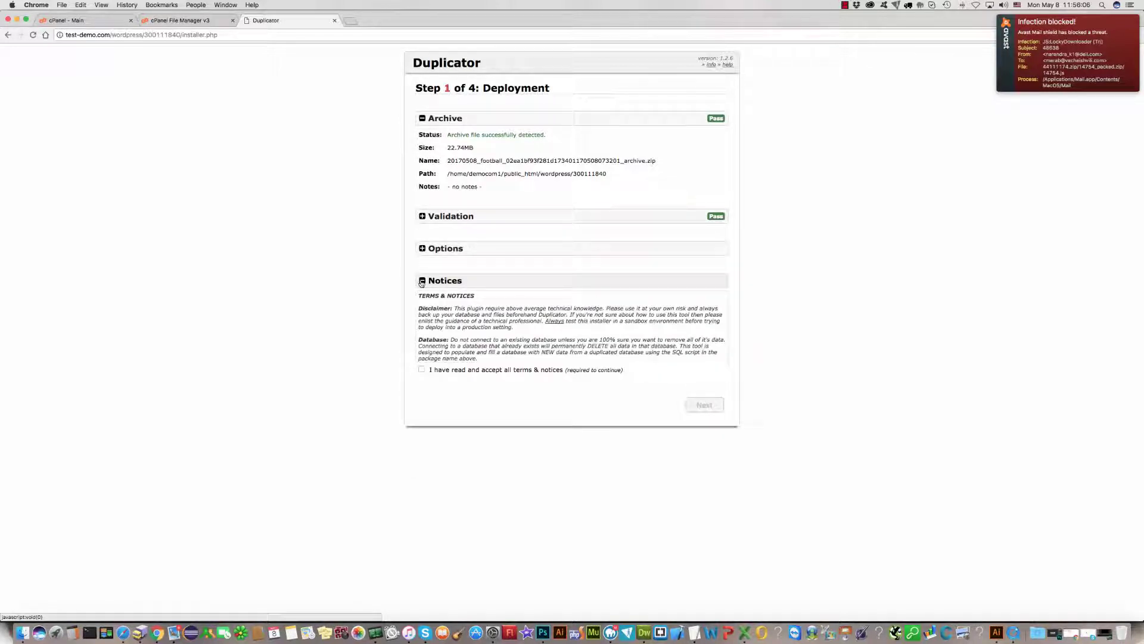
{"action": "left_click", "coordinate": [422, 281]}
Step: Accept the terms and run the Step 1 deployment, dismissing the antivirus warning
{"action": "left_click", "coordinate": [421, 297]}
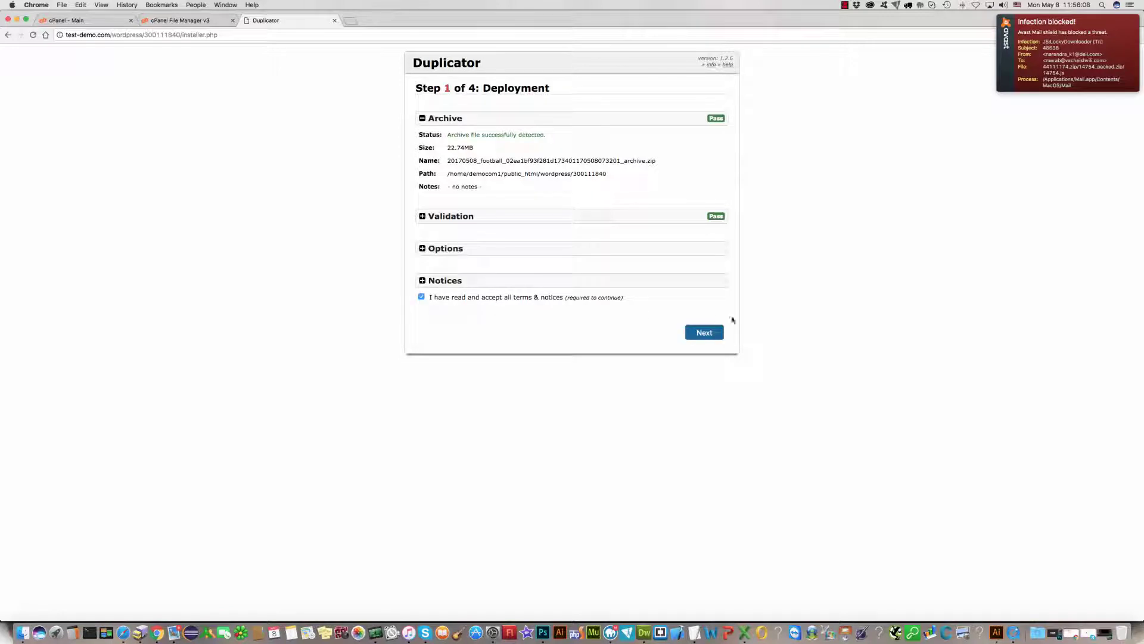
{"action": "left_click", "coordinate": [706, 333]}
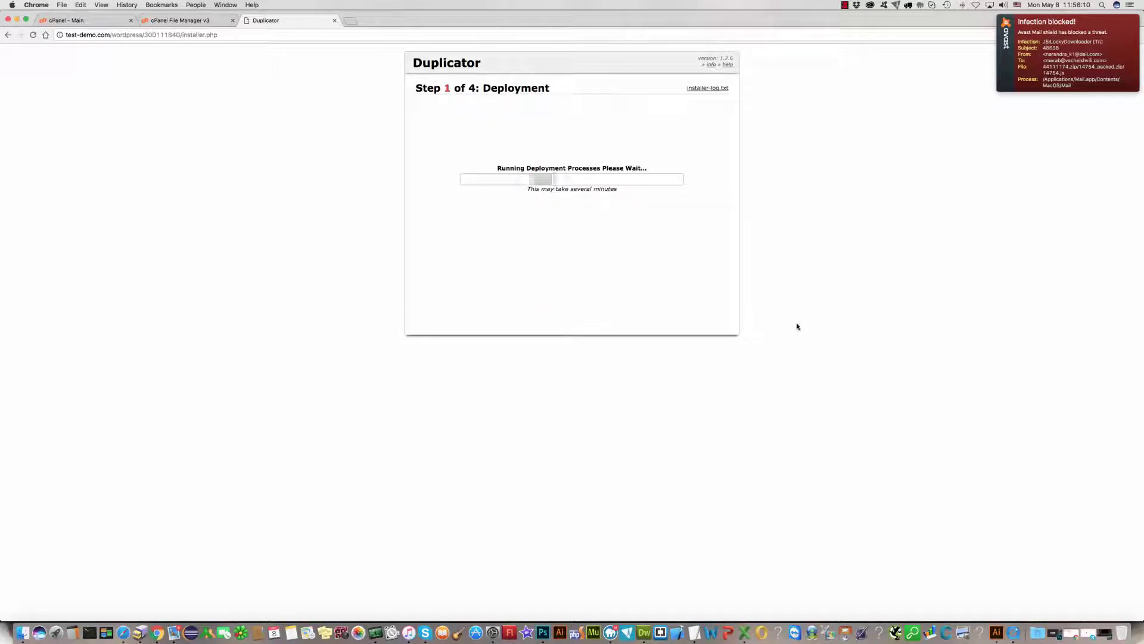
{"action": "left_click", "coordinate": [1097, 69]}
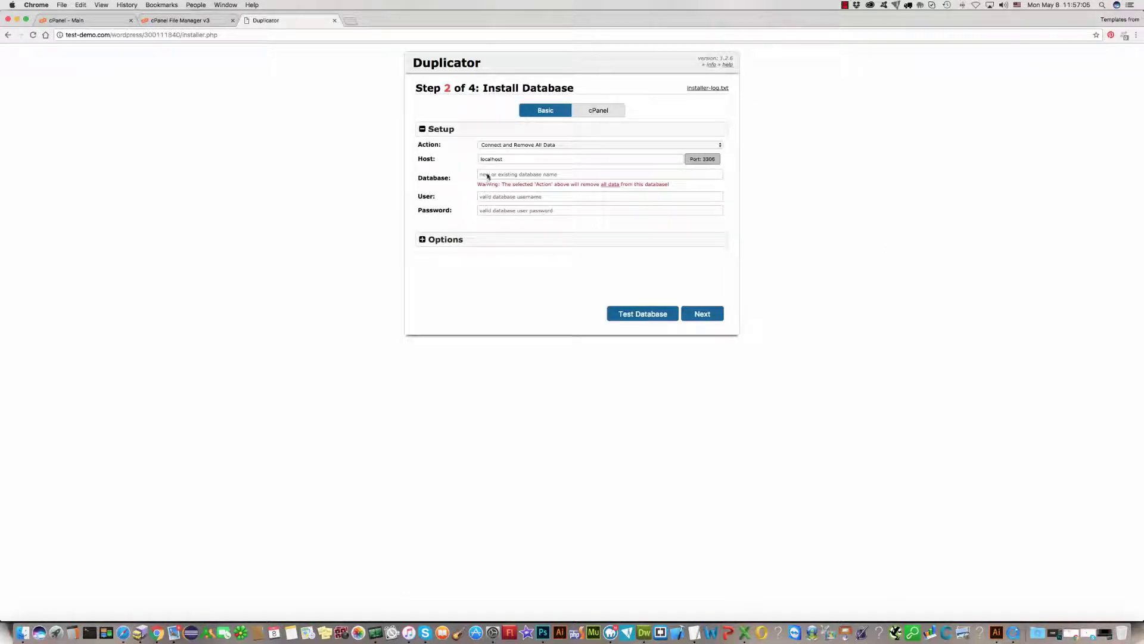
Step: Enter the new site's database name in the Database field
{"action": "left_click", "coordinate": [487, 175]}
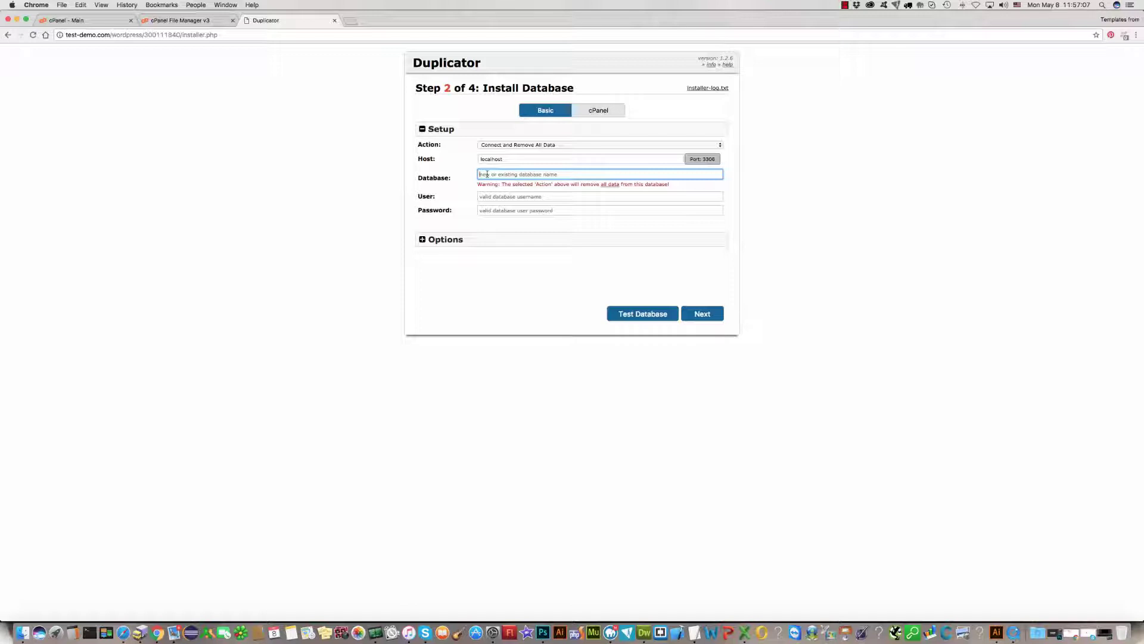
{"action": "type", "text": "de"}
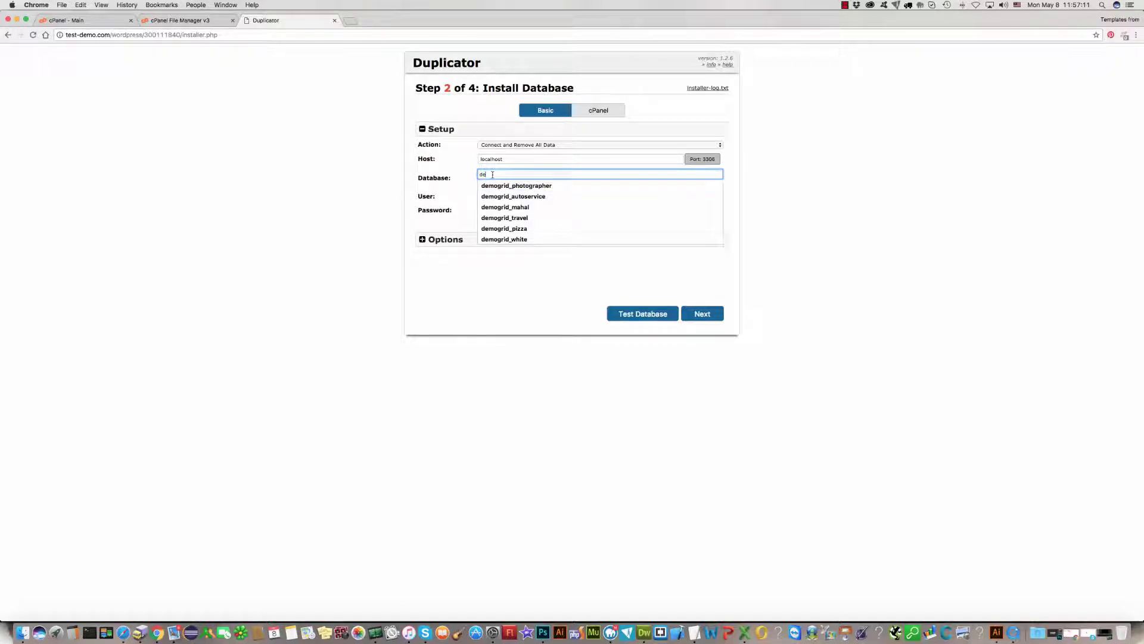
{"action": "type", "text": "mocom"}
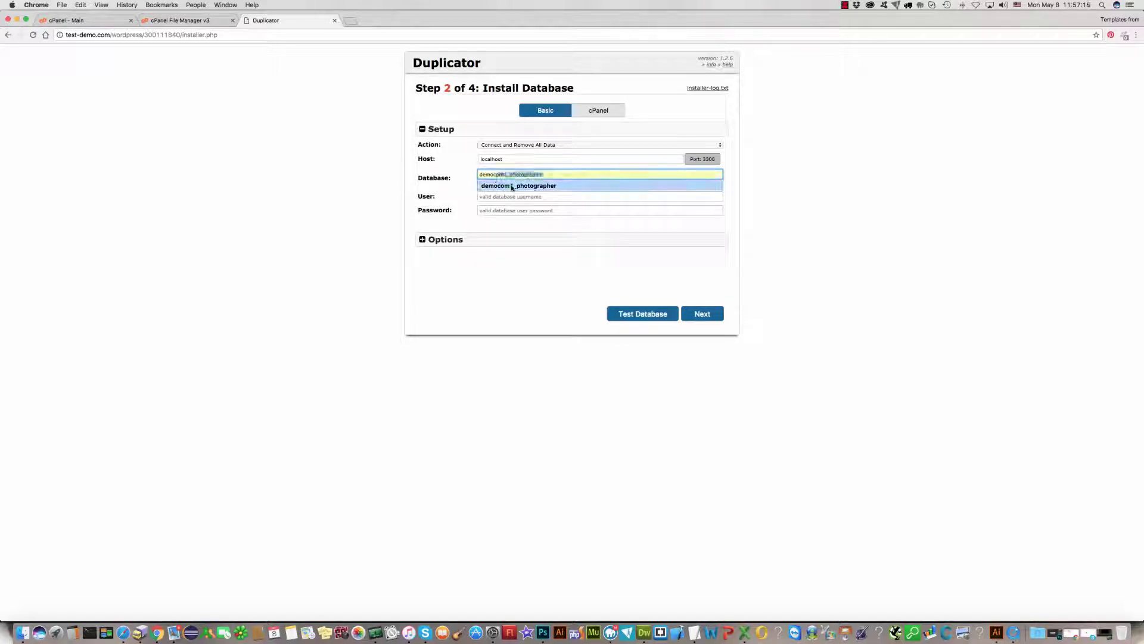
{"action": "left_click", "coordinate": [516, 185]}
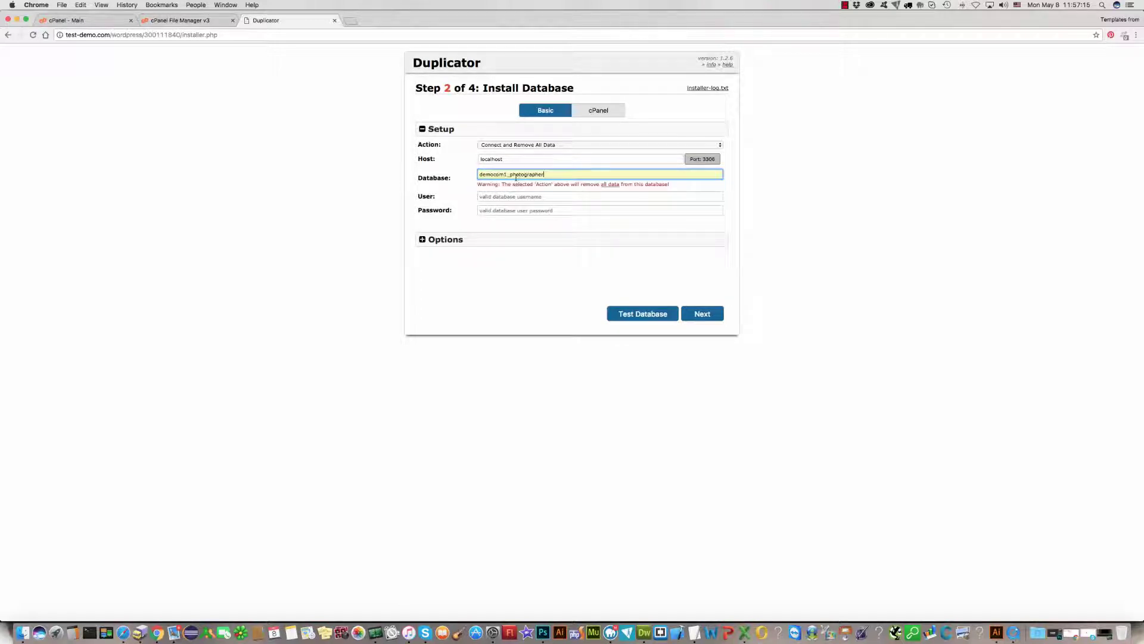
{"action": "double_click", "coordinate": [523, 175]}
{"action": "type", "text": "300111840"}
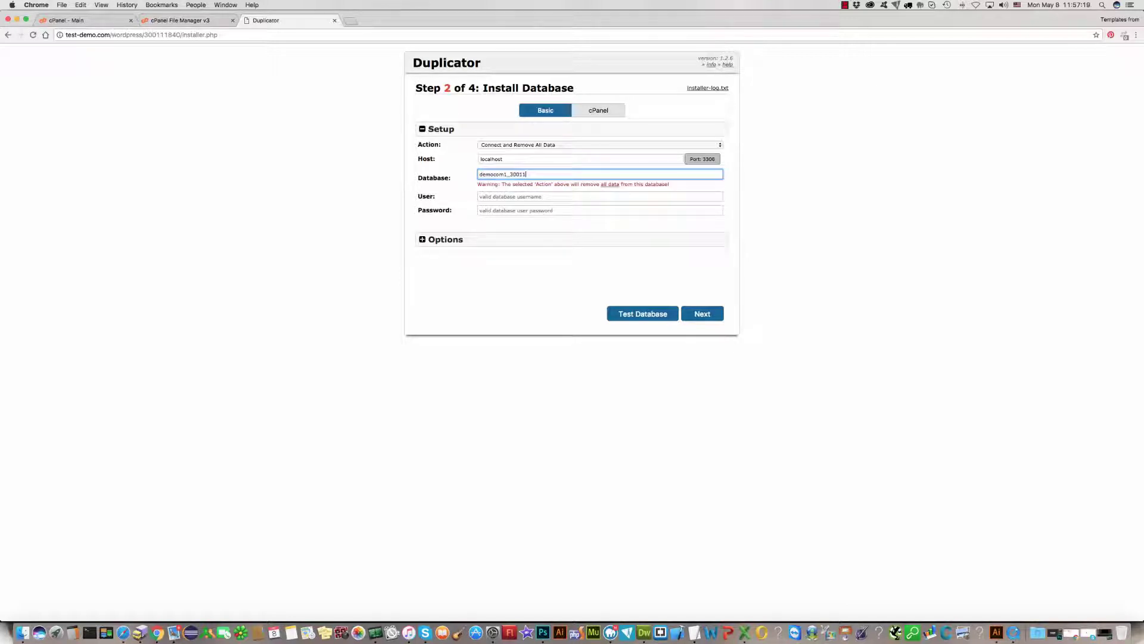
Step: Copy the database name into the User field as the database user
{"action": "left_click", "coordinate": [495, 196]}
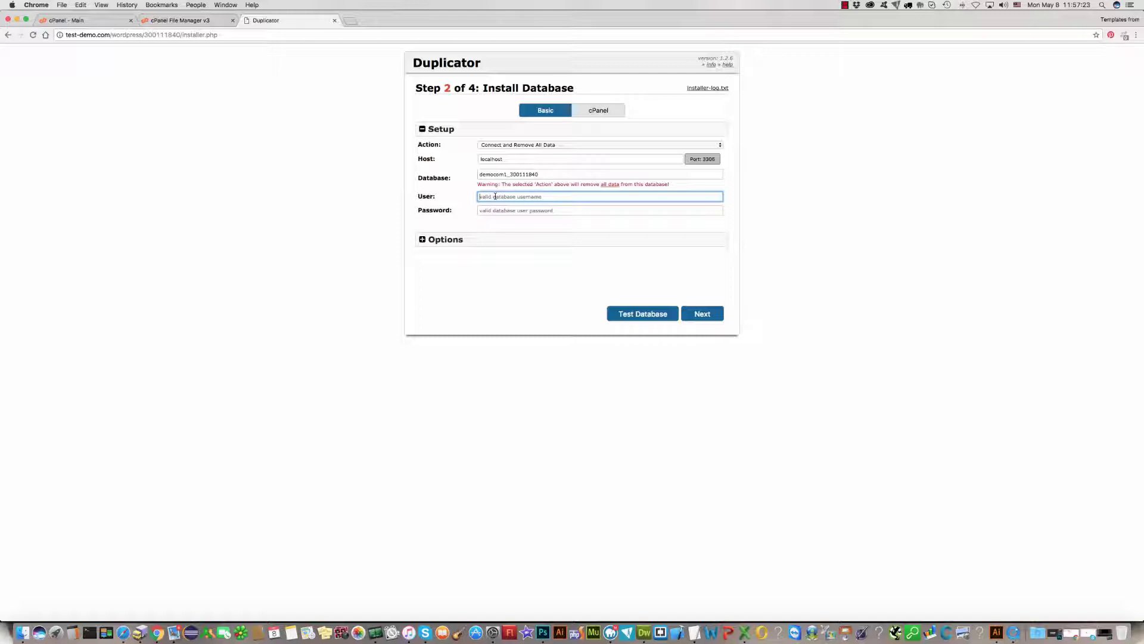
{"action": "type", "text": "de"}
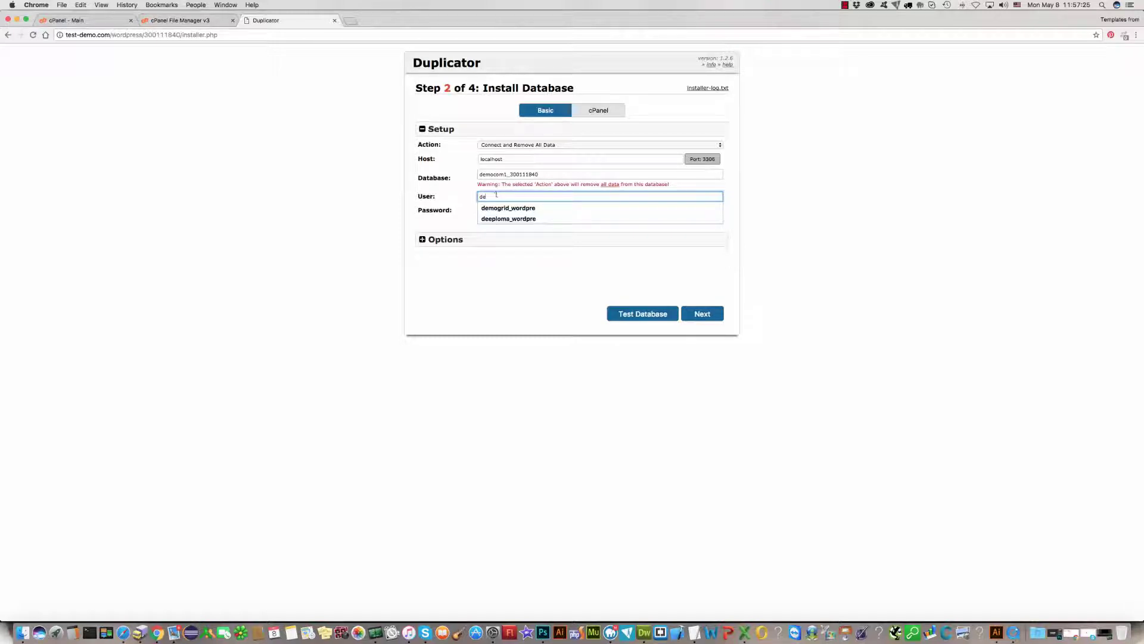
{"action": "left_click_drag", "start_coordinate": [511, 174], "coordinate": [475, 173]}
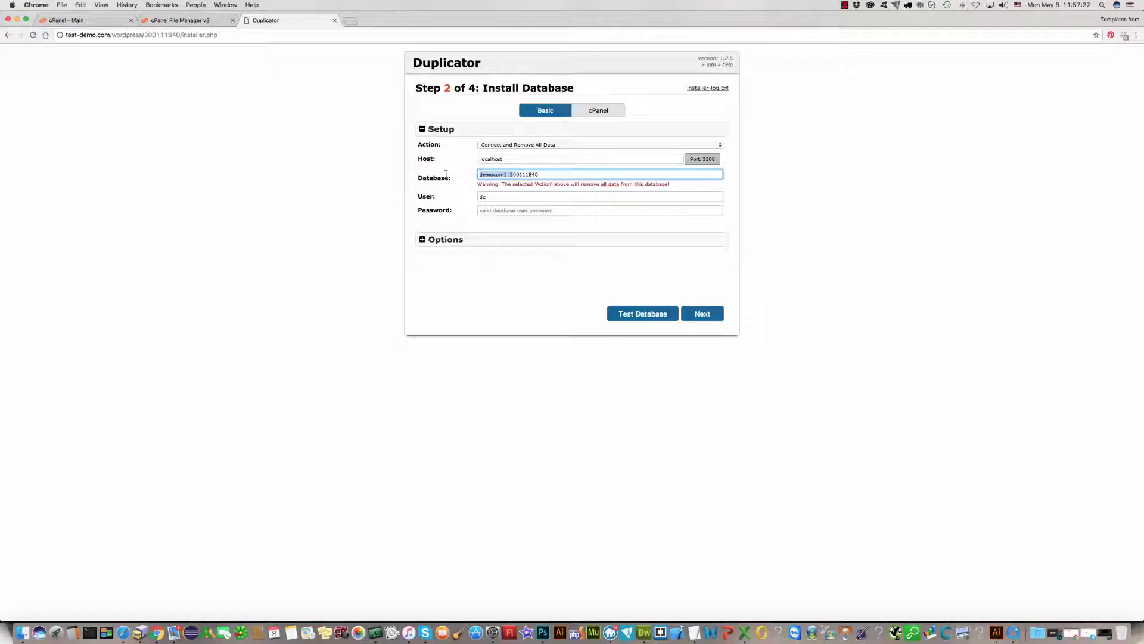
{"action": "left_click", "coordinate": [526, 198]}
{"action": "left_click_drag", "start_coordinate": [527, 197], "coordinate": [474, 197]}
{"action": "type", "text": "democom1_3"}
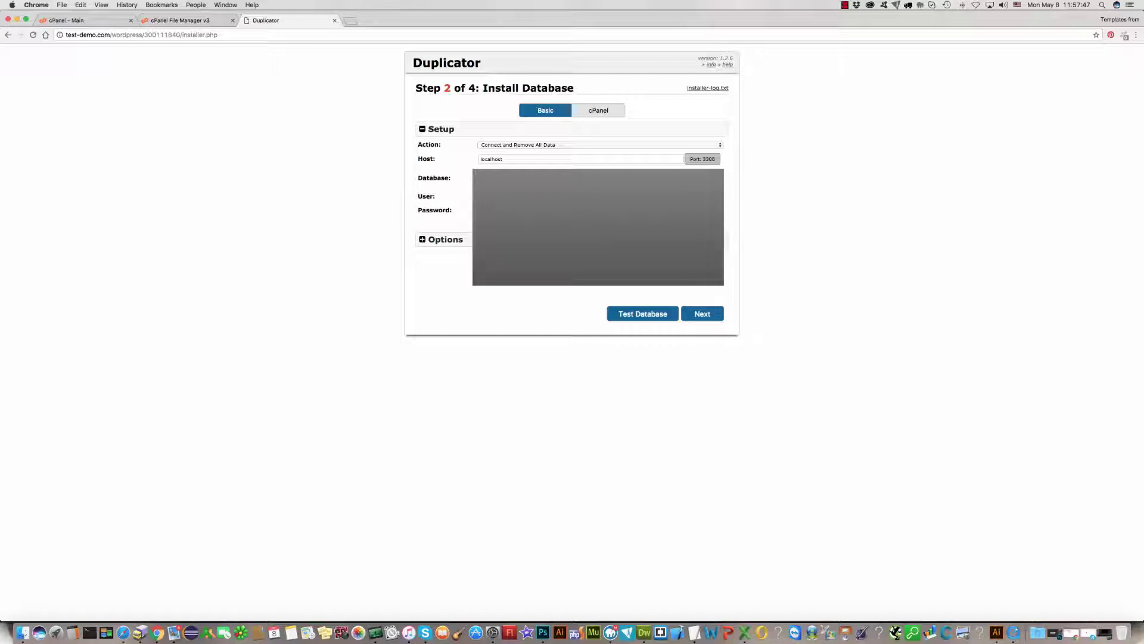
Step: Test the database connection, then install the database and confirm the overwrite
{"action": "left_click", "coordinate": [643, 313]}
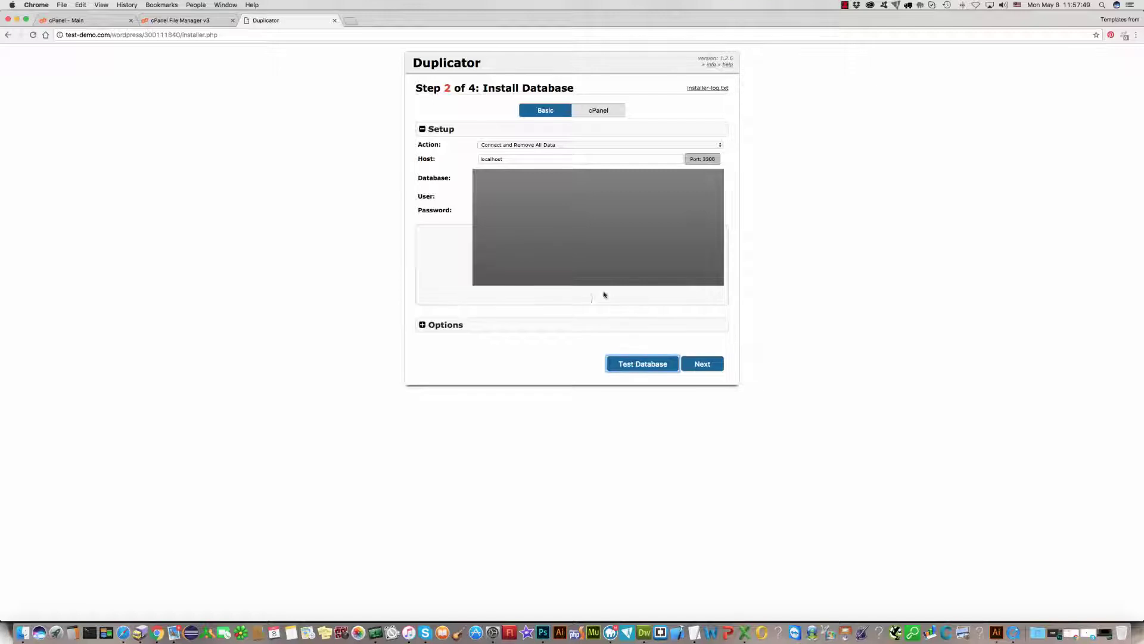
{"action": "left_click", "coordinate": [643, 365]}
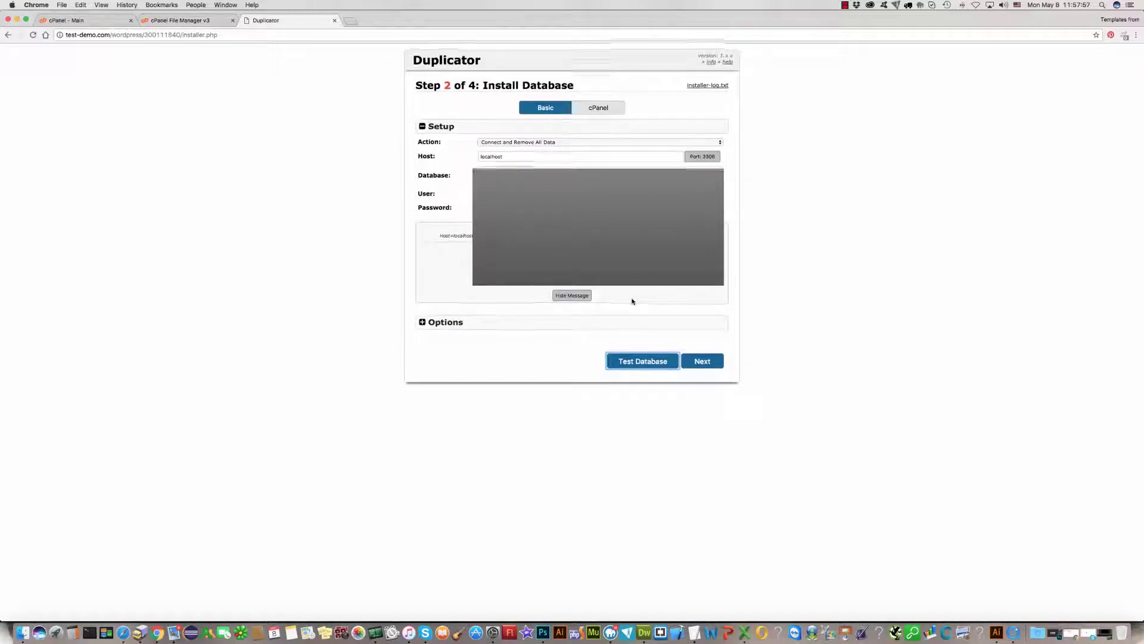
{"action": "left_click", "coordinate": [423, 326]}
{"action": "left_click", "coordinate": [423, 325]}
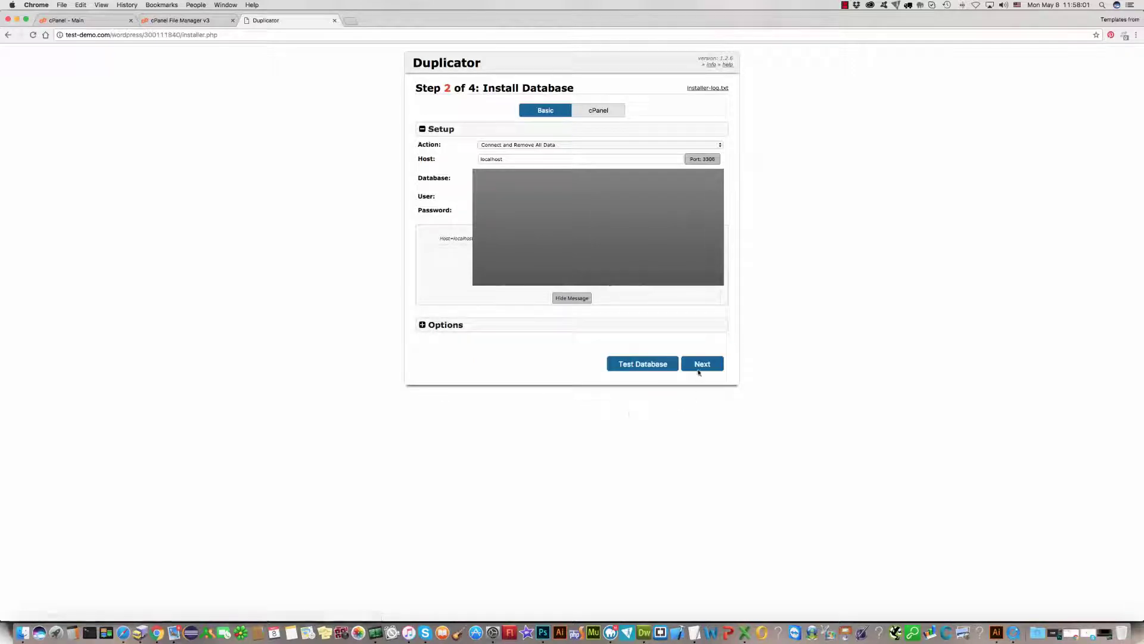
{"action": "left_click", "coordinate": [701, 365]}
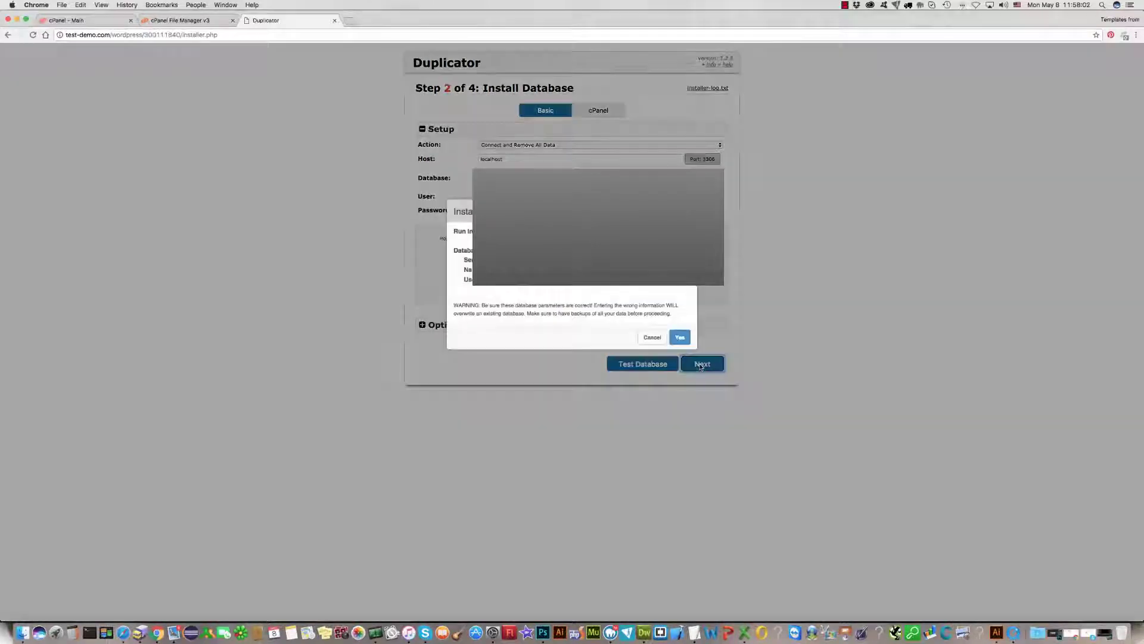
{"action": "left_click", "coordinate": [678, 338]}
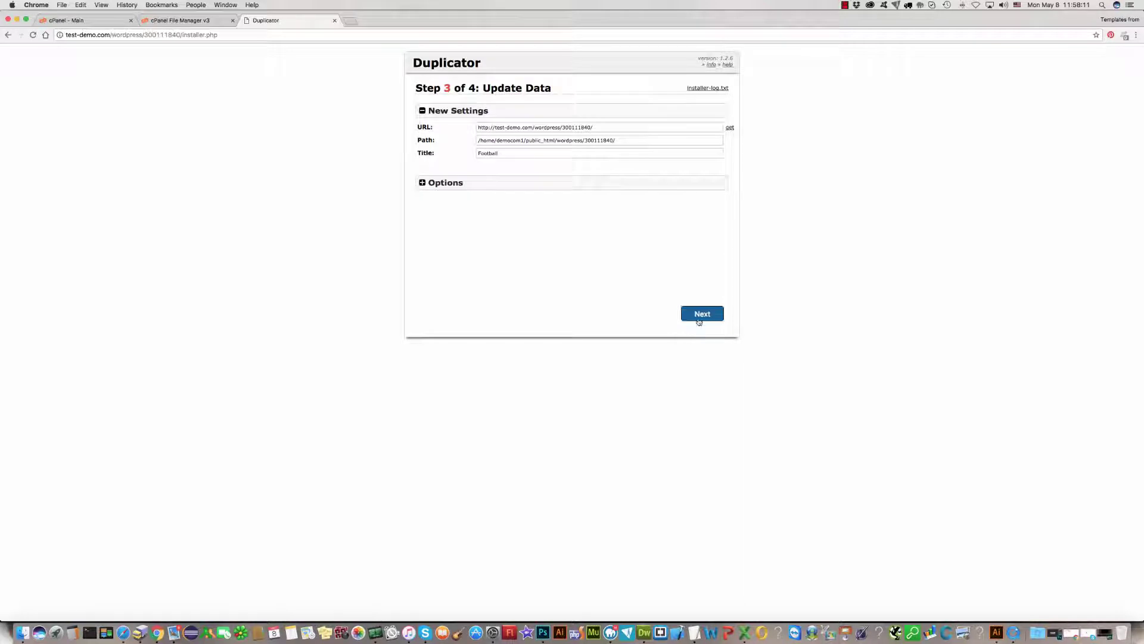
Step: Apply the new URL, path and title Football, then run the installer's security cleanup
{"action": "left_click", "coordinate": [699, 315]}
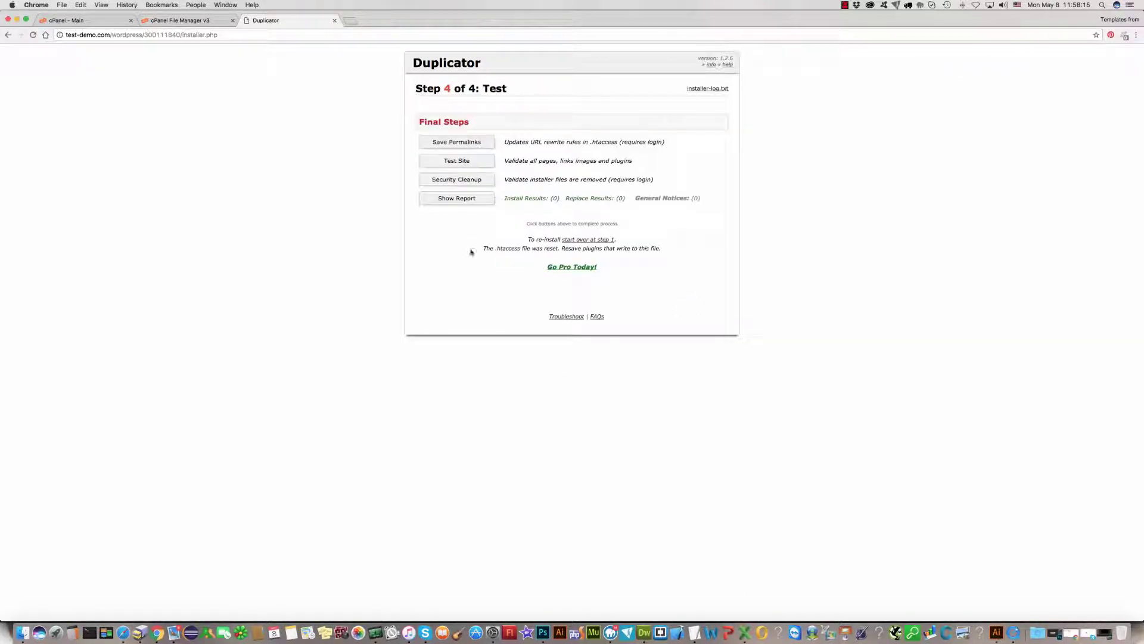
{"action": "left_click", "coordinate": [450, 180]}
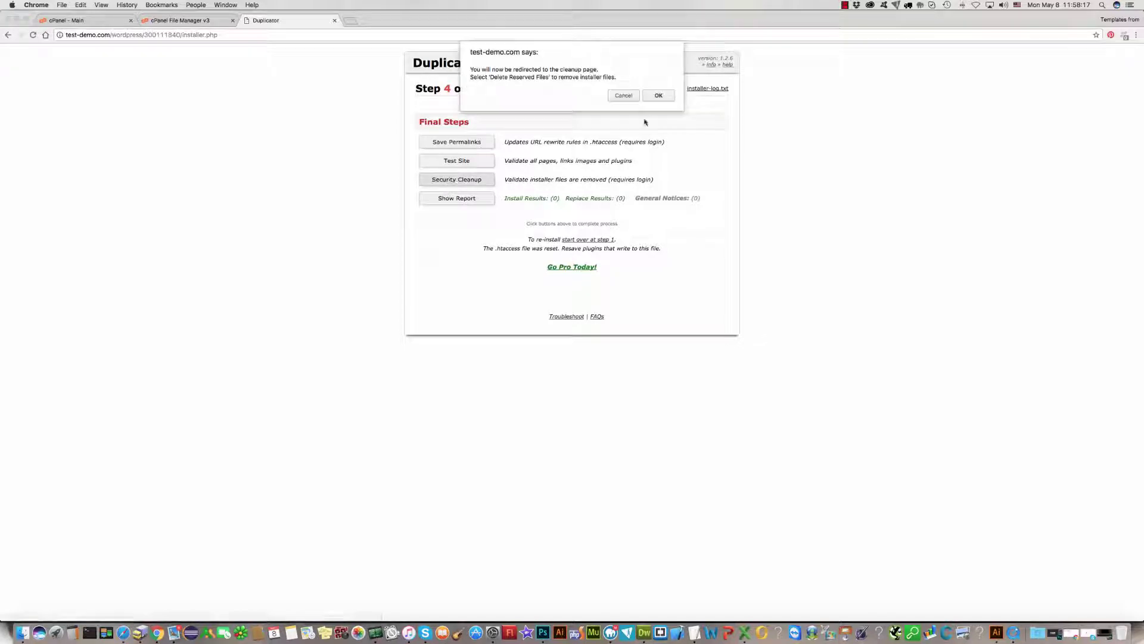
{"action": "left_click", "coordinate": [656, 96]}
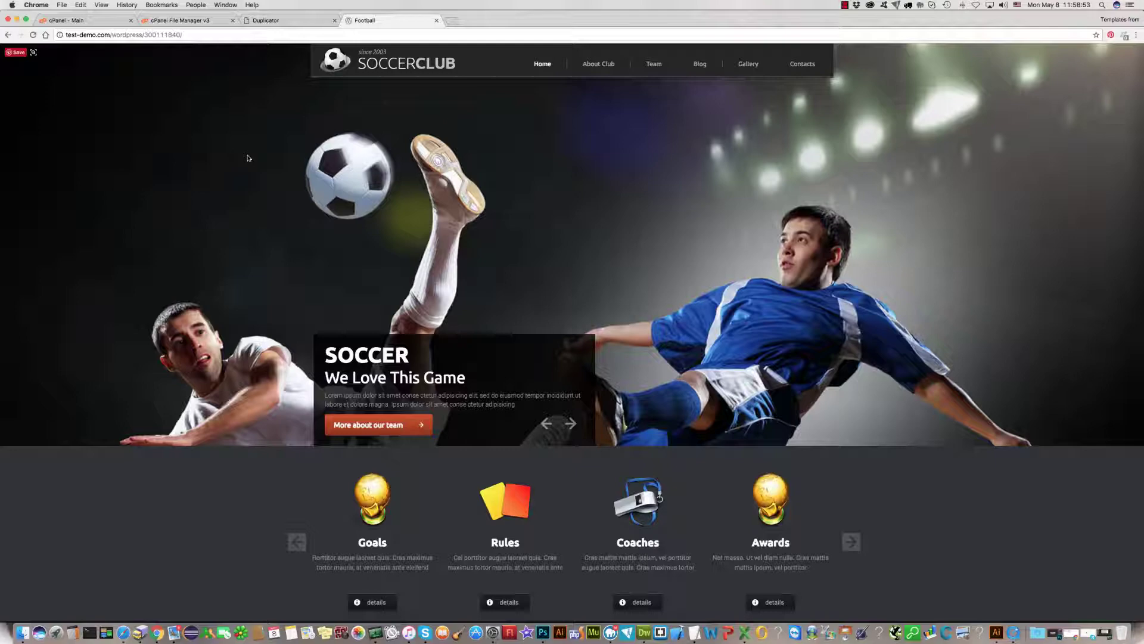
Step: Scroll through the SoccerClub homepage, then load the site's /wp-admin address
{"action": "scroll", "coordinate": [250, 159], "scroll_direction": "down", "scroll_amount": 5}
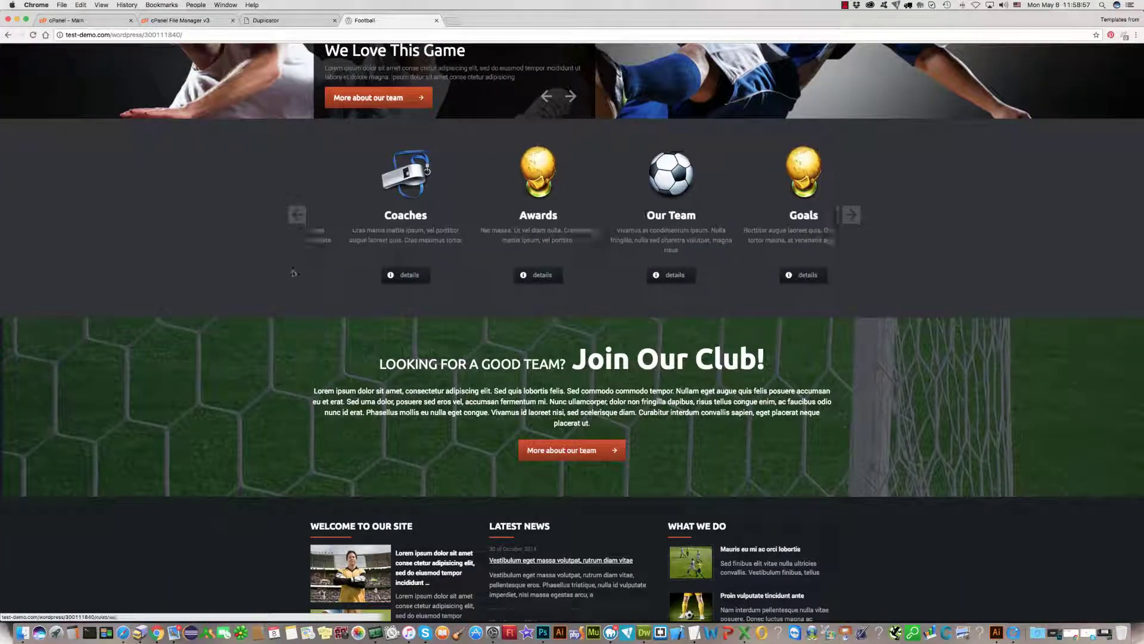
{"action": "scroll", "coordinate": [364, 169], "scroll_direction": "down", "scroll_amount": 6}
{"action": "scroll", "coordinate": [327, 164], "scroll_direction": "up", "scroll_amount": 12}
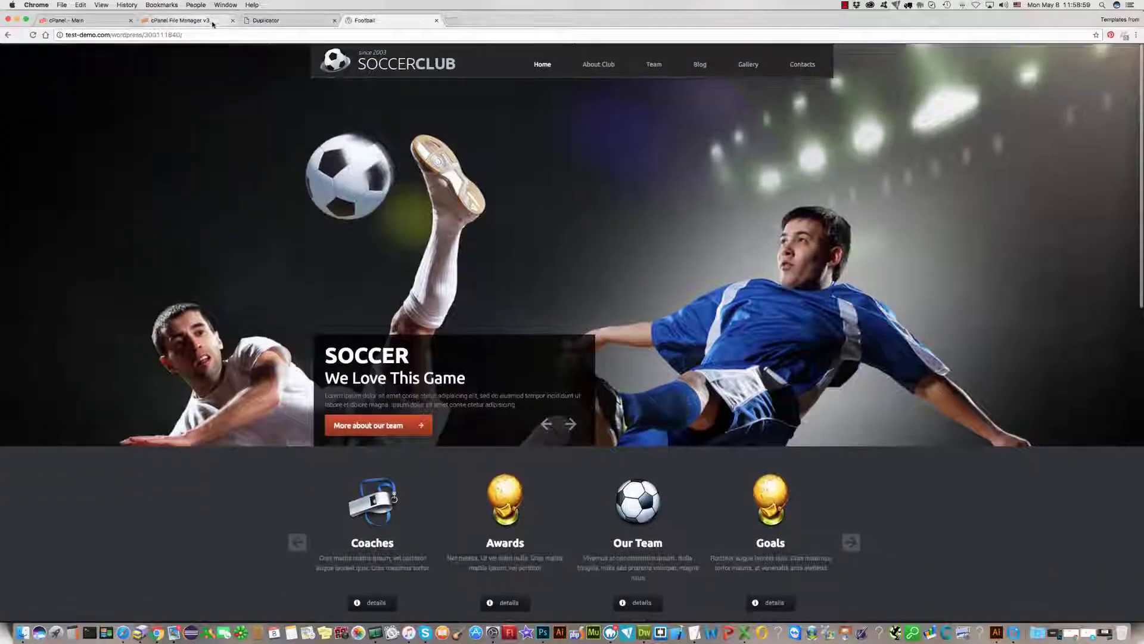
{"action": "left_click", "coordinate": [213, 34]}
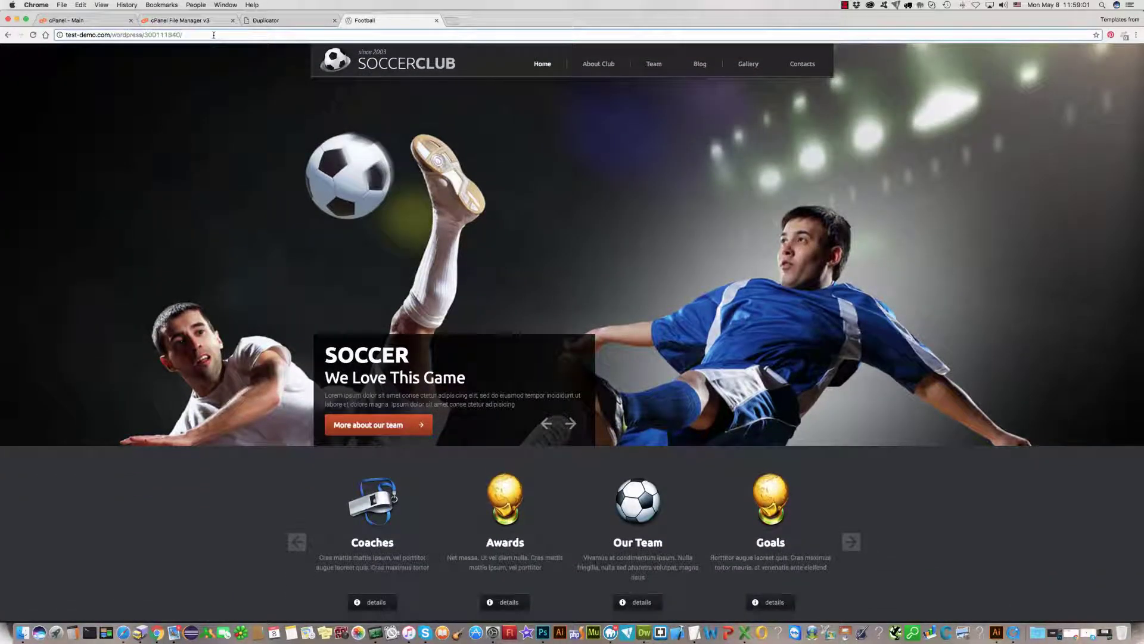
{"action": "type", "text": "wp-admin"}
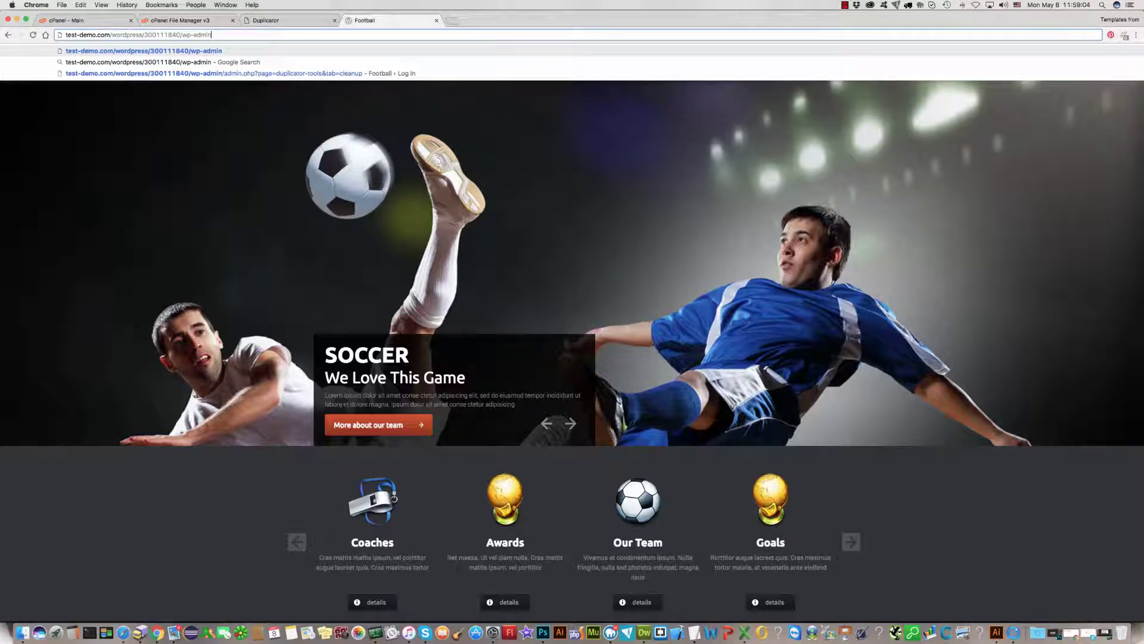
{"action": "key", "text": "Return"}
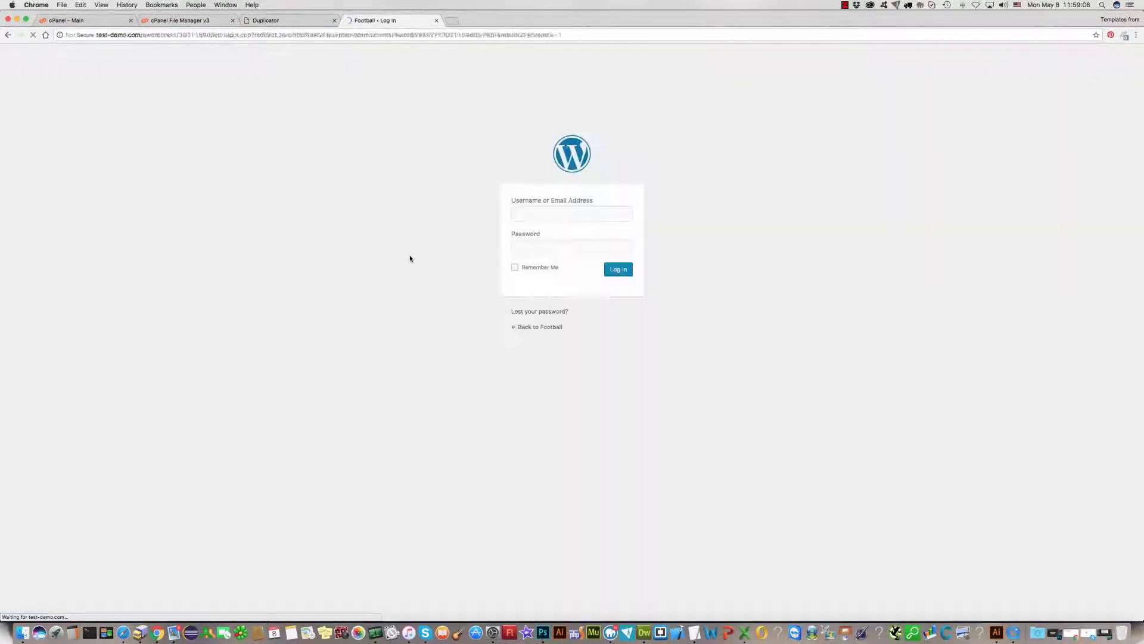
Step: Sign in to WordPress with the suggested admin username and the administrator password
{"action": "left_click", "coordinate": [538, 210]}
{"action": "type", "text": "admin"}
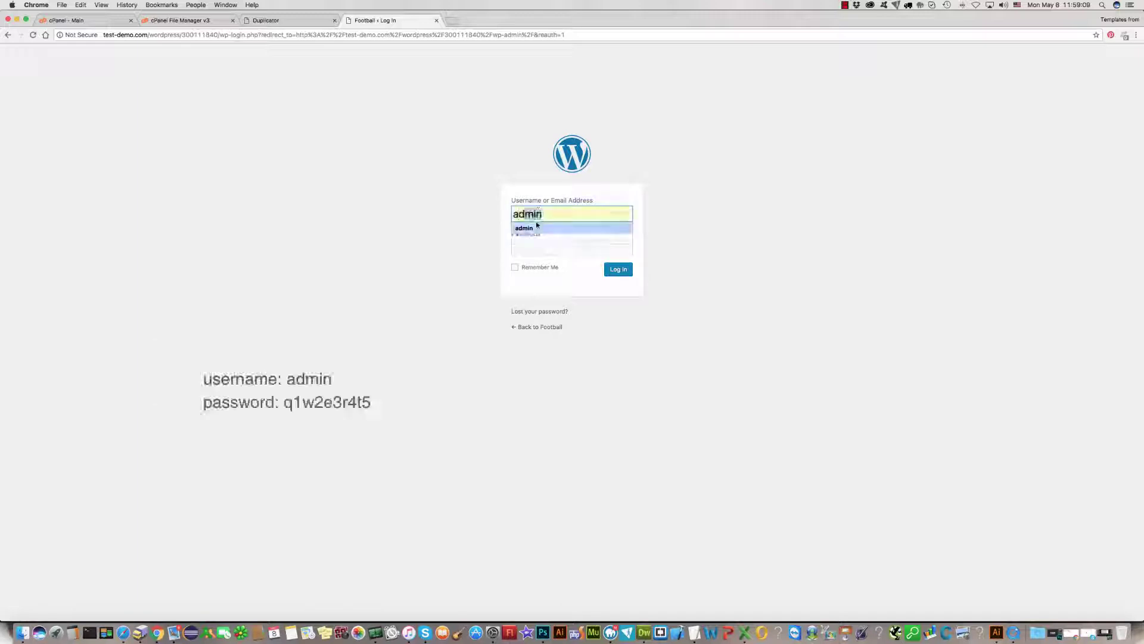
{"action": "left_click", "coordinate": [530, 228]}
{"action": "left_click", "coordinate": [530, 247]}
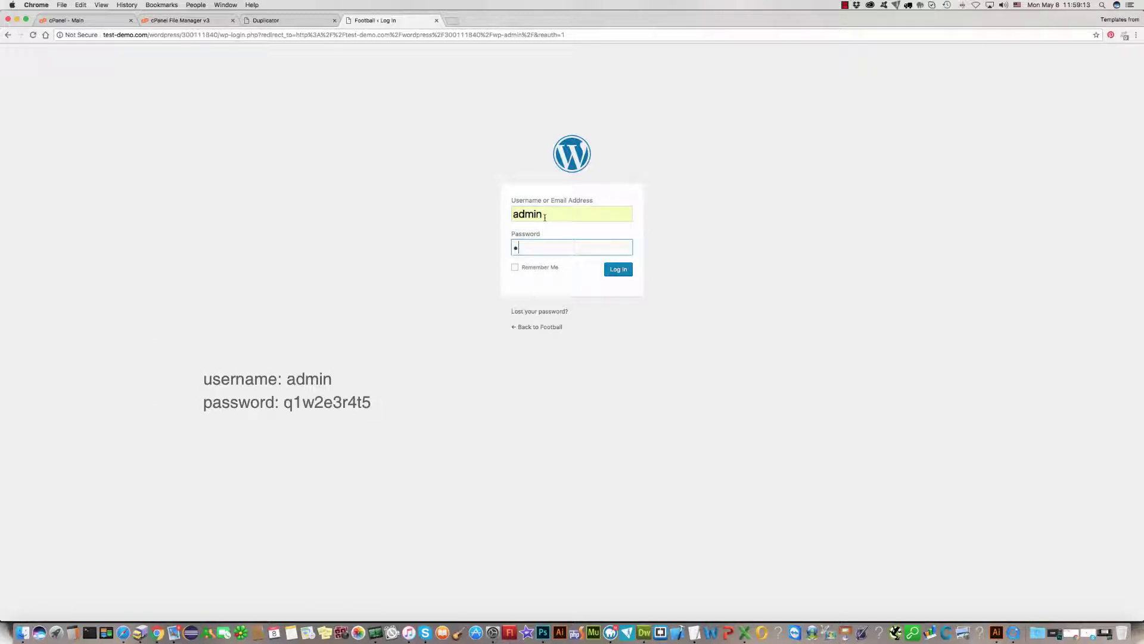
{"action": "type", "text": "q1w2e3r4t5"}
{"action": "left_click", "coordinate": [613, 272]}
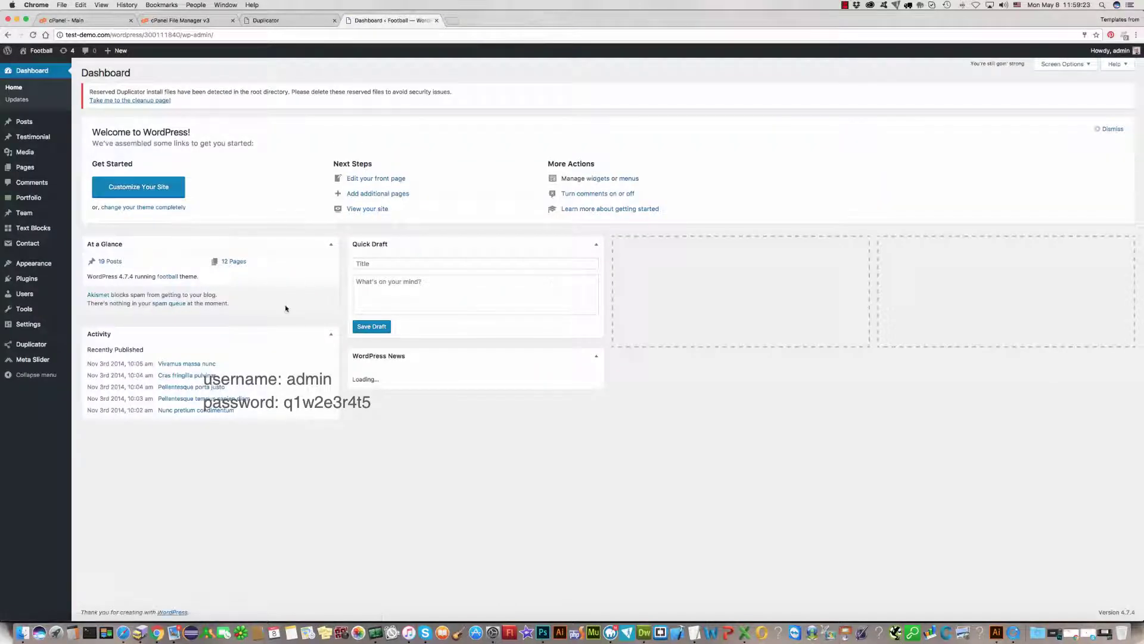
Step: Check the WordPress version and theme on the Dashboard, then visit the public Football site
{"action": "mouse_move", "coordinate": [15, 119]}
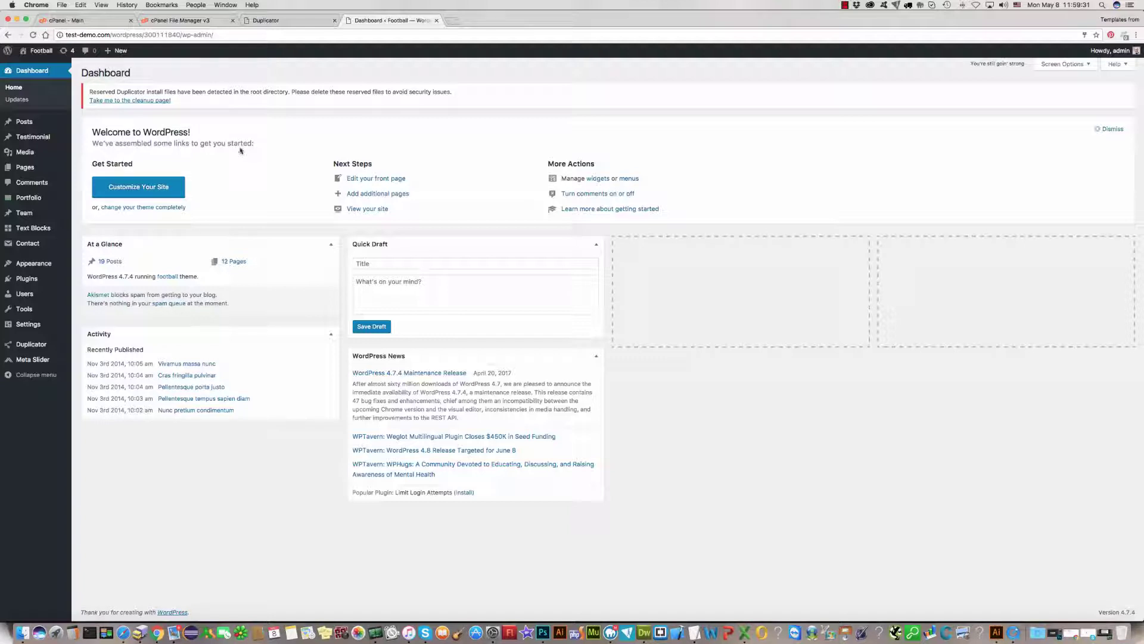
{"action": "left_click_drag", "start_coordinate": [88, 275], "coordinate": [200, 276]}
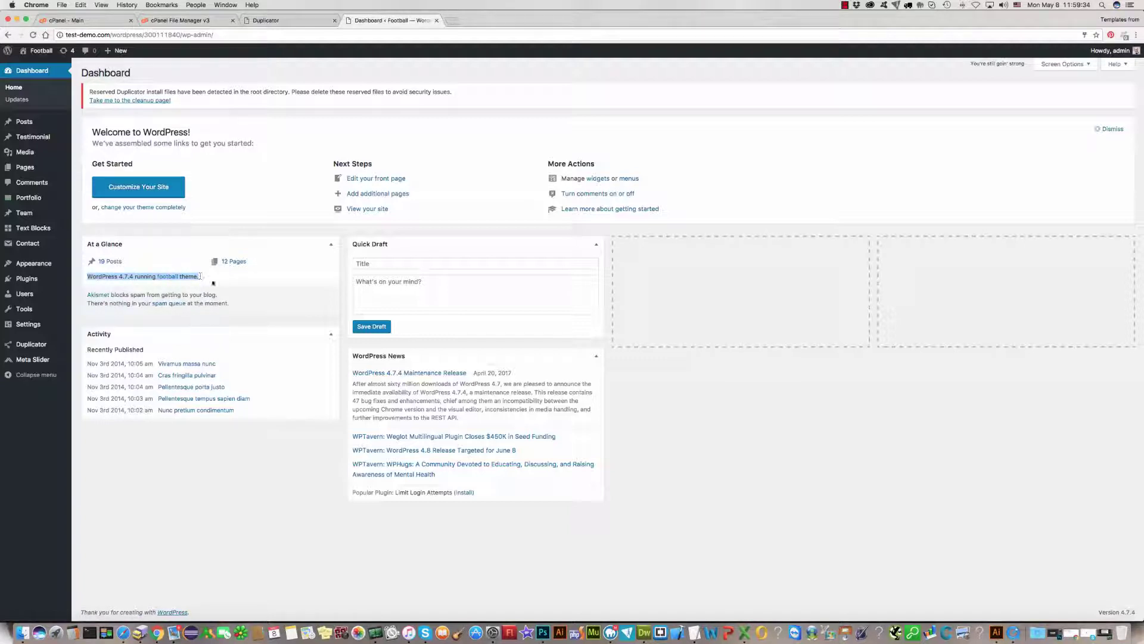
{"action": "left_click", "coordinate": [244, 189]}
{"action": "left_click", "coordinate": [32, 67]}
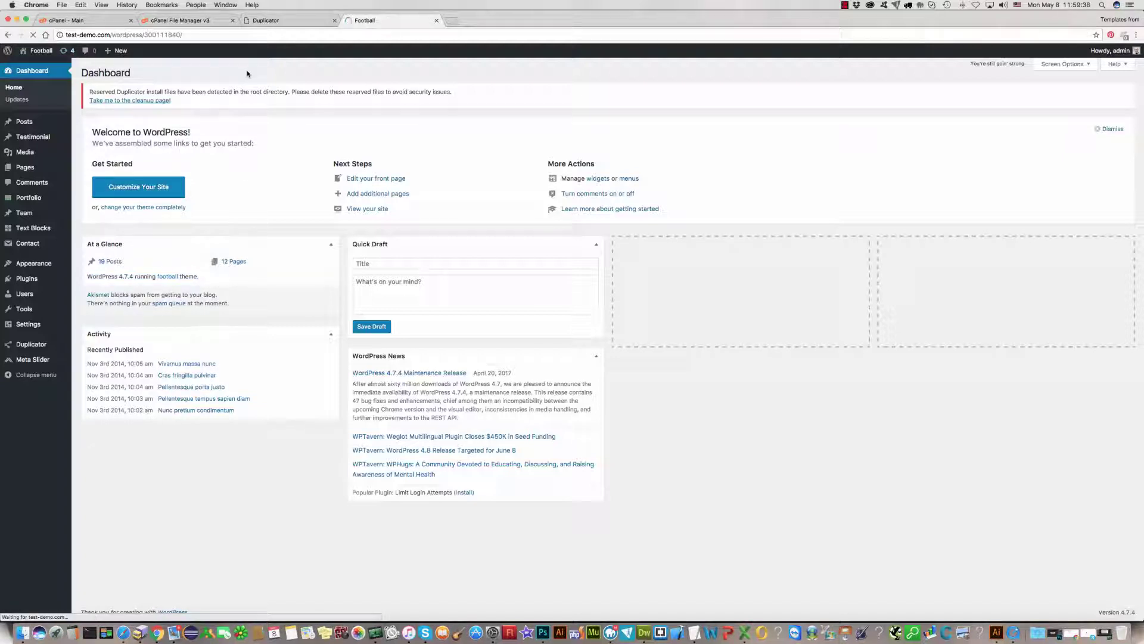